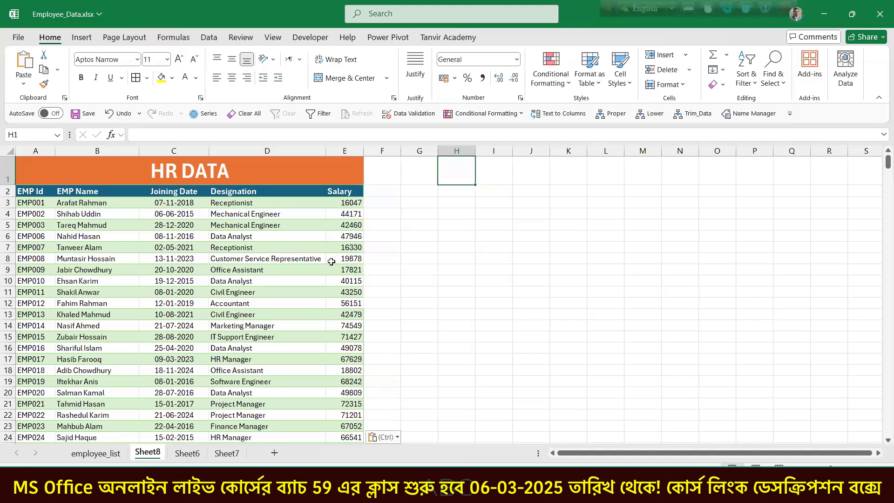
# Step: Copy the Designation header from D2 into cell I2
pyautogui.click(270, 192)
pyautogui.hotkey('ctrl', 'c')
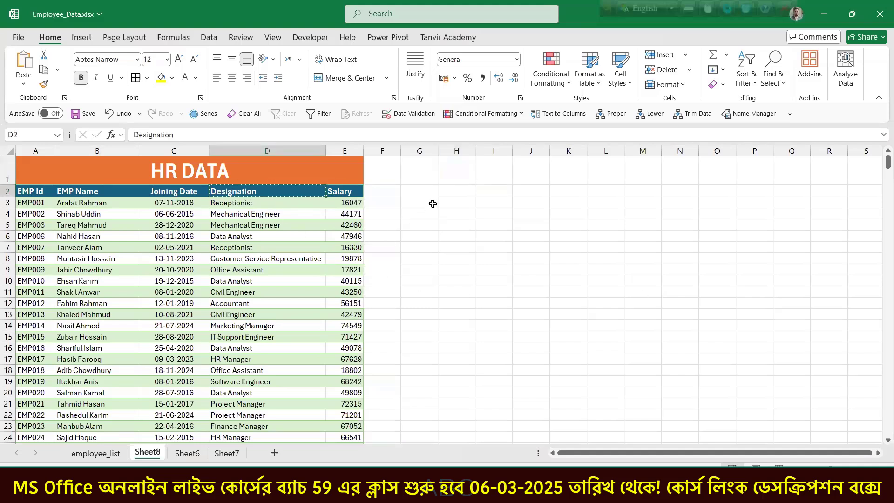
pyautogui.click(498, 191)
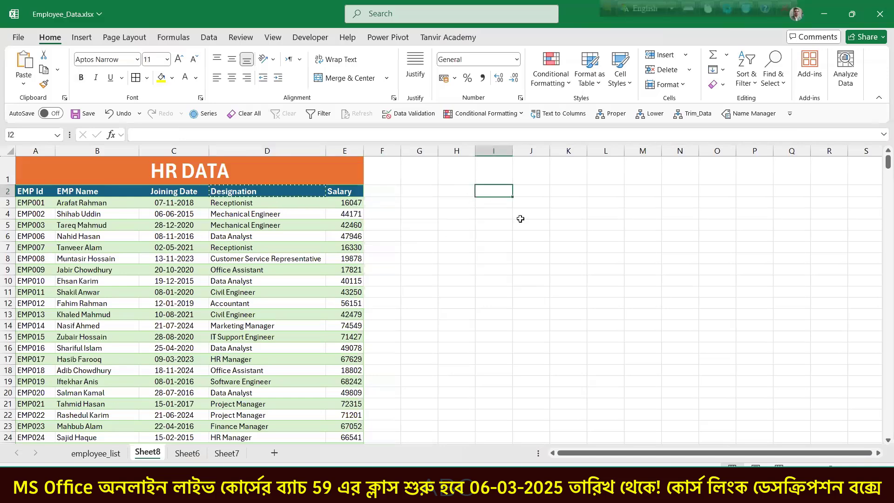
pyautogui.hotkey('ctrl', 'v')
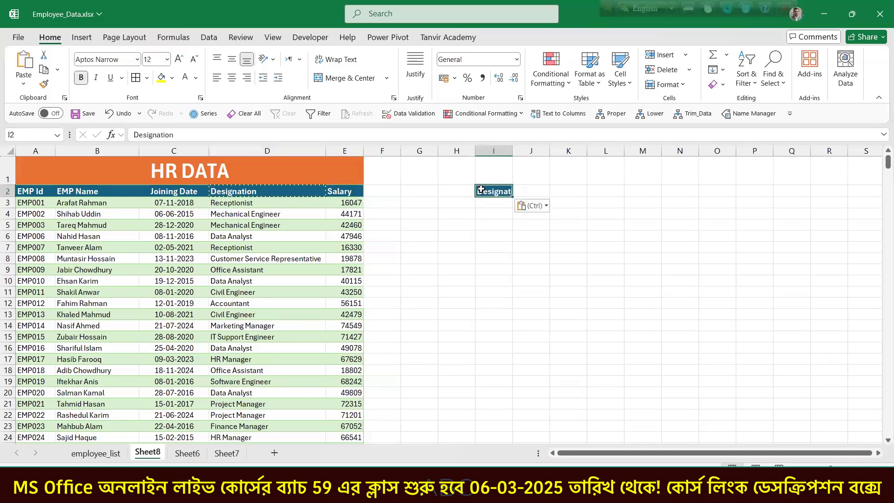
# Step: Move the copied Designation header from I2 to G2 and widen column G to fit it
pyautogui.hotkey('ctrl', 'c')
pyautogui.click(419, 187)
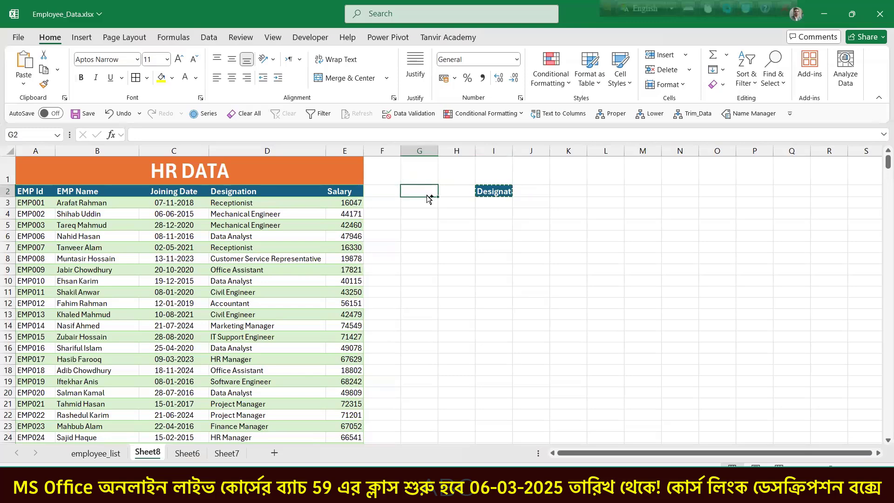
pyautogui.hotkey('ctrl', 'v')
pyautogui.moveTo(437, 151); pyautogui.dragTo(481, 151)
# Step: Copy the Salary header from E2 into H2 and widen column H slightly
pyautogui.click(504, 194)
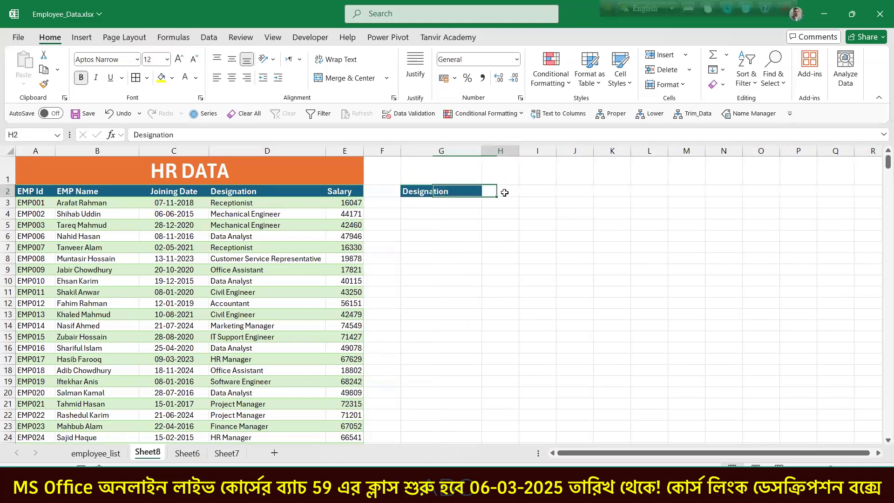
pyautogui.click(358, 191)
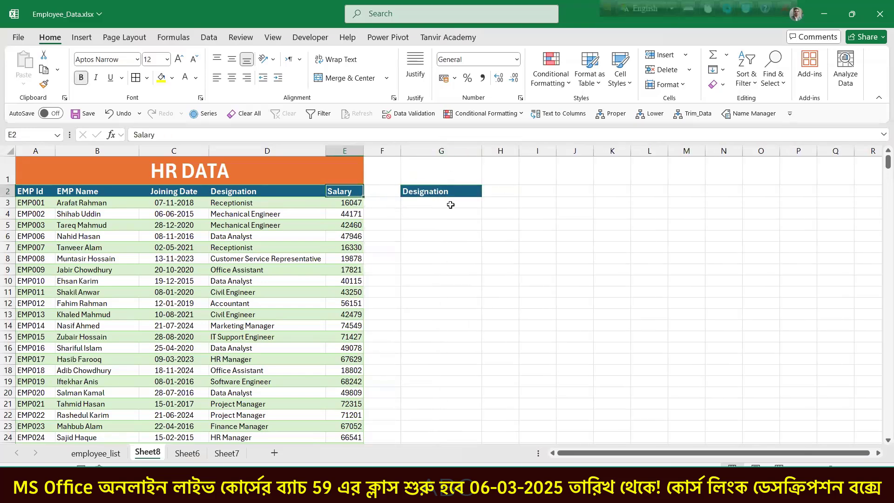
pyautogui.hotkey('ctrl', 'c')
pyautogui.click(508, 192)
pyautogui.hotkey('ctrl', 'v')
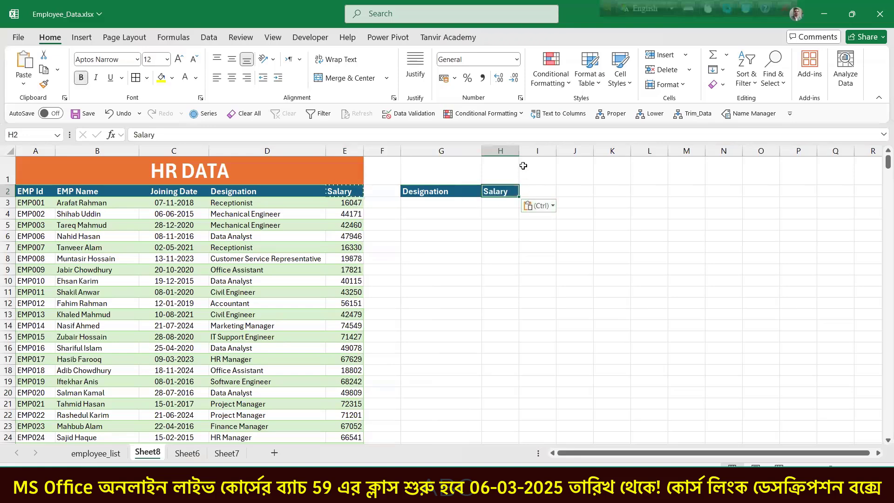
pyautogui.moveTo(519, 151); pyautogui.dragTo(529, 150)
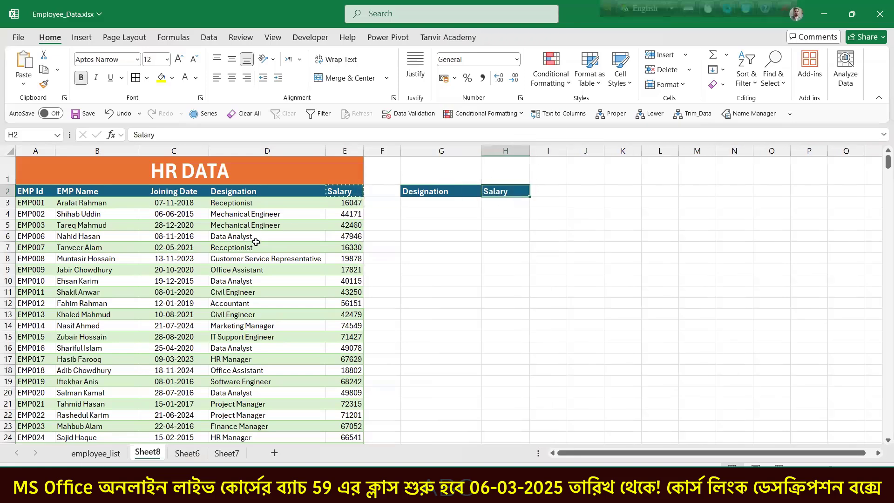
# Step: Copy Data Analyst from D6 into G3 and add borders to cells G3:H3
pyautogui.click(257, 238)
pyautogui.hotkey('ctrl', 'c')
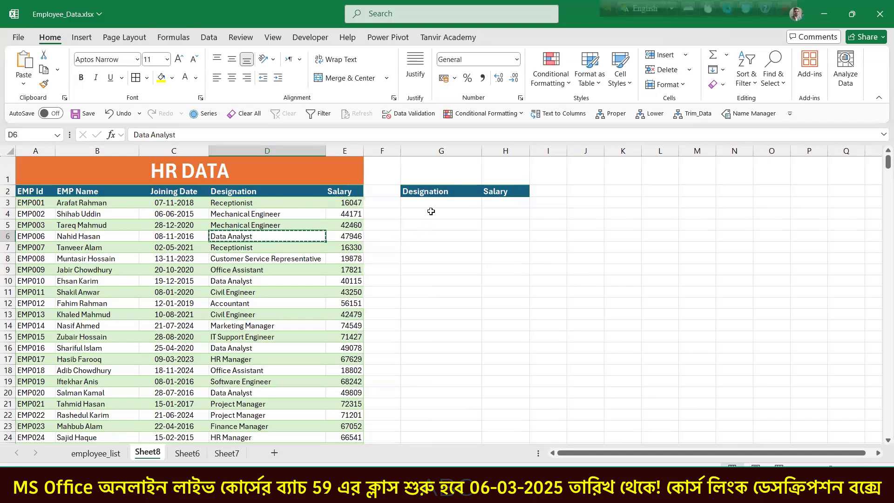
pyautogui.click(437, 201)
pyautogui.hotkey('ctrl', 'v')
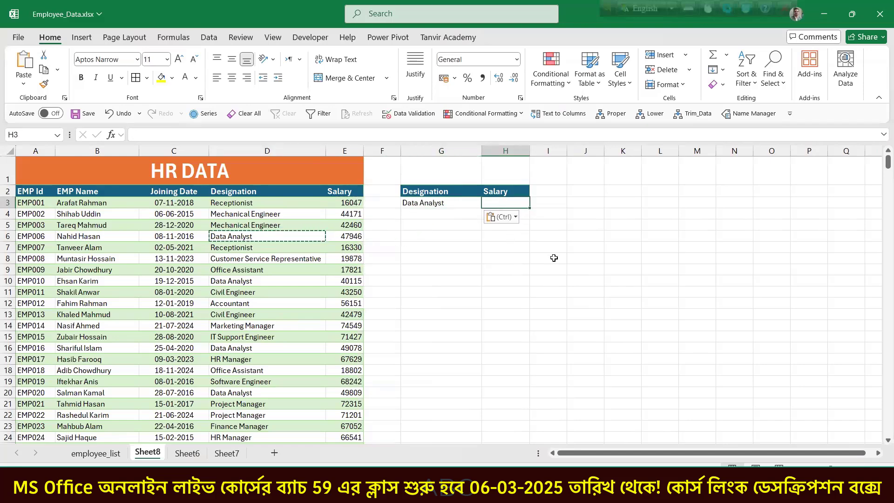
pyautogui.moveTo(465, 204); pyautogui.dragTo(505, 204)
pyautogui.press('Escape')
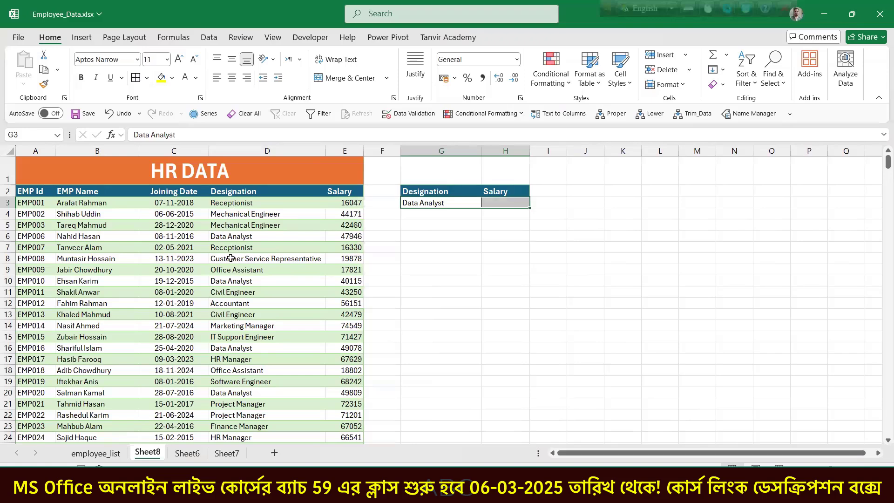
pyautogui.keyDown('ctrl'); pyautogui.scroll(2, 622, 364); pyautogui.keyUp('ctrl')
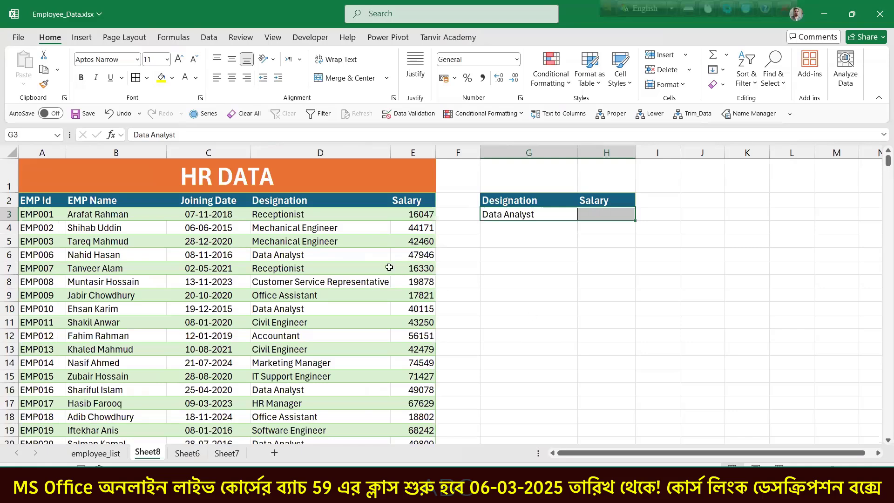
pyautogui.click(327, 254)
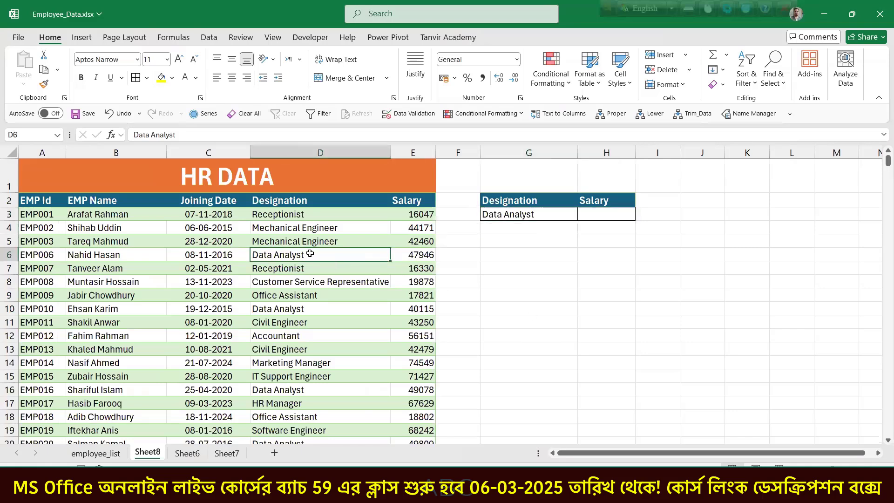
pyautogui.moveTo(317, 304); pyautogui.dragTo(361, 274)
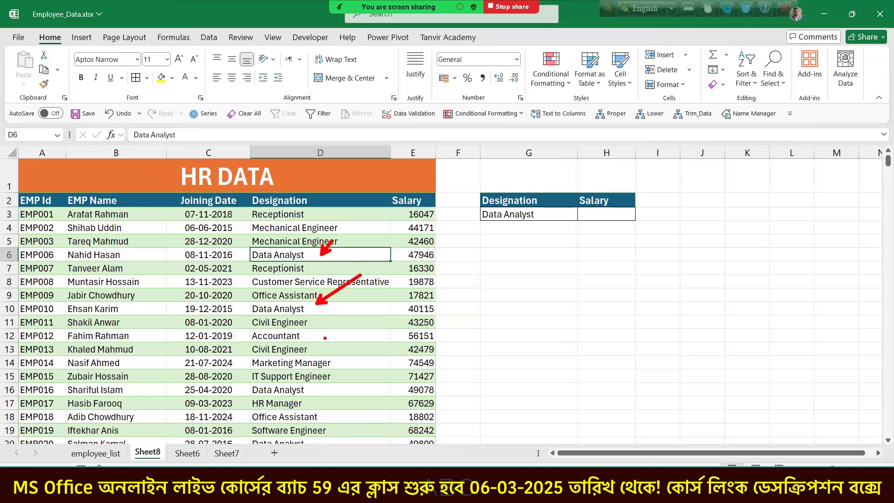
pyautogui.moveTo(324, 365); pyautogui.dragTo(300, 390)
pyautogui.moveTo(399, 248); pyautogui.dragTo(432, 260)
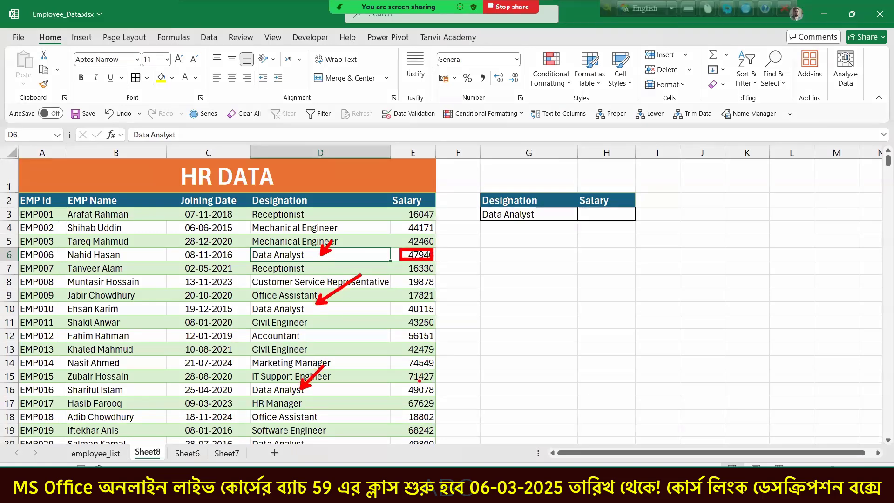
pyautogui.moveTo(407, 383); pyautogui.dragTo(439, 395)
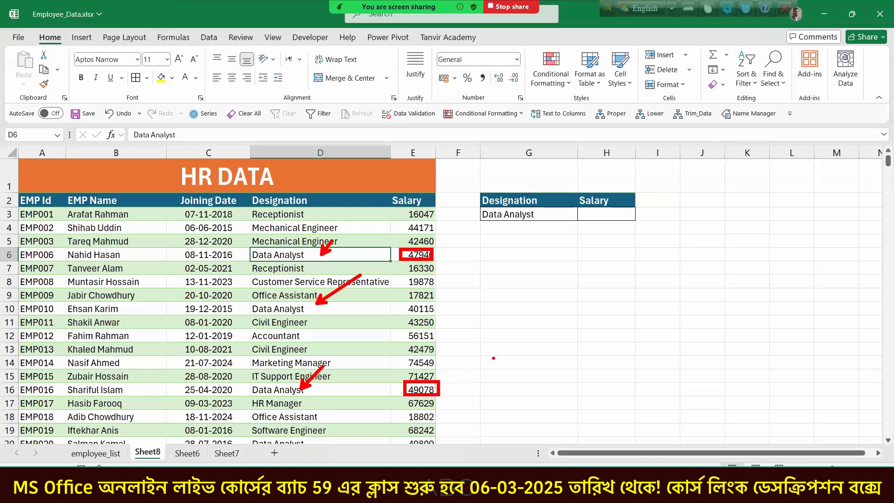
pyautogui.press('Escape')
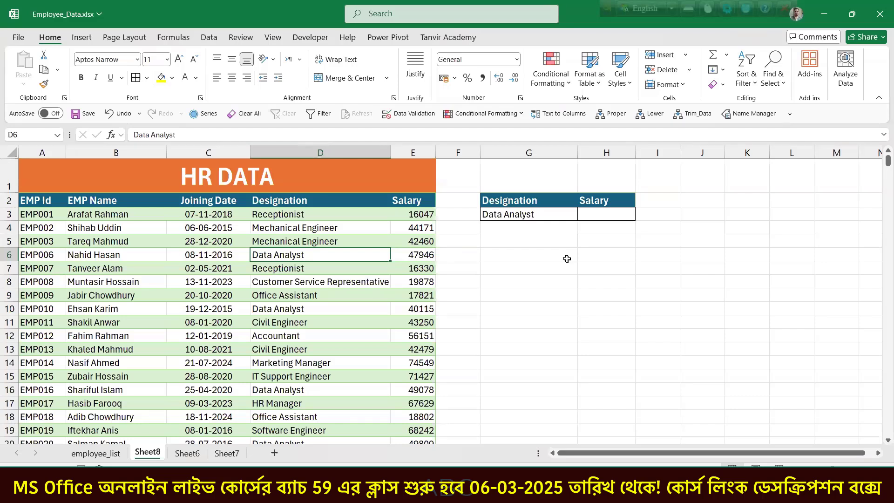
pyautogui.click(533, 211)
pyautogui.click(602, 212)
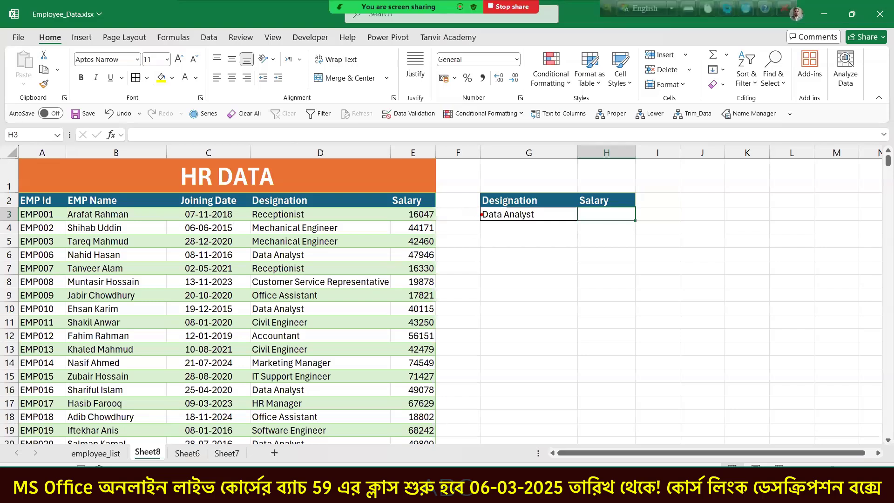
pyautogui.moveTo(436, 243); pyautogui.dragTo(482, 215)
pyautogui.moveTo(523, 221); pyautogui.dragTo(530, 268)
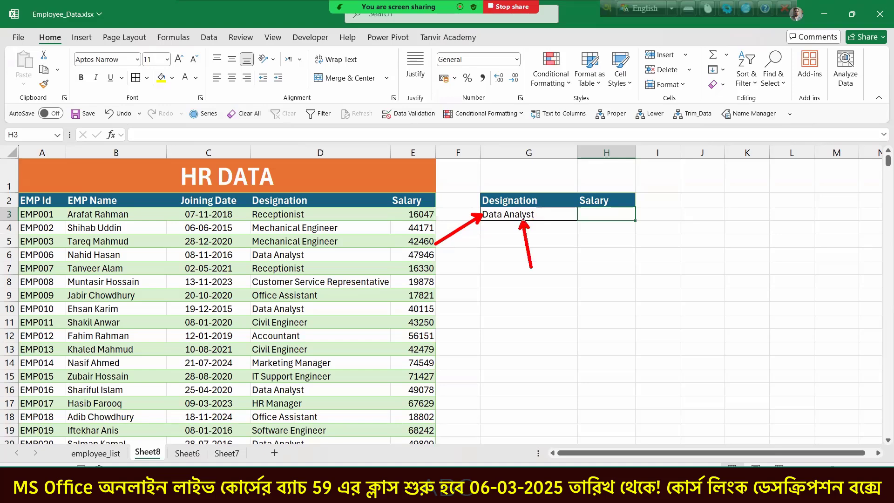
pyautogui.moveTo(640, 212); pyautogui.dragTo(655, 203)
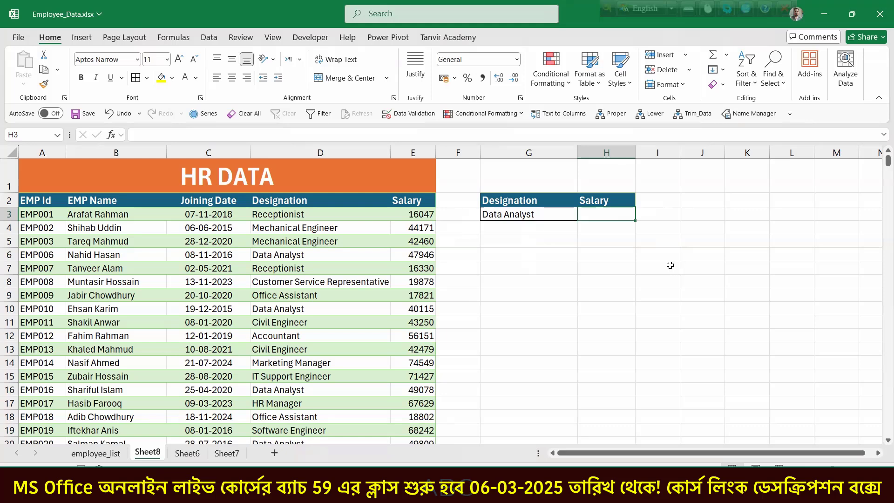
pyautogui.moveTo(627, 224); pyautogui.dragTo(638, 264)
# Step: Start a SUMIF formula in H3 and shift its argument hint clear of the cell
pyautogui.write('=')
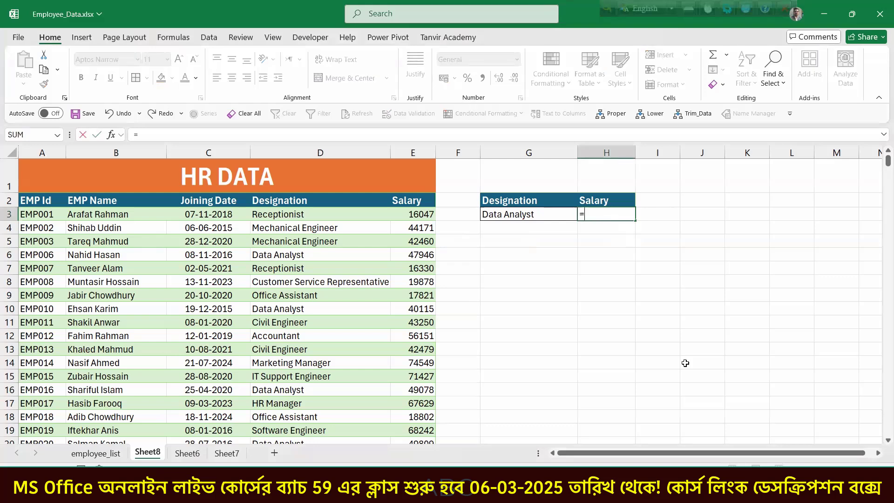
pyautogui.write('sum')
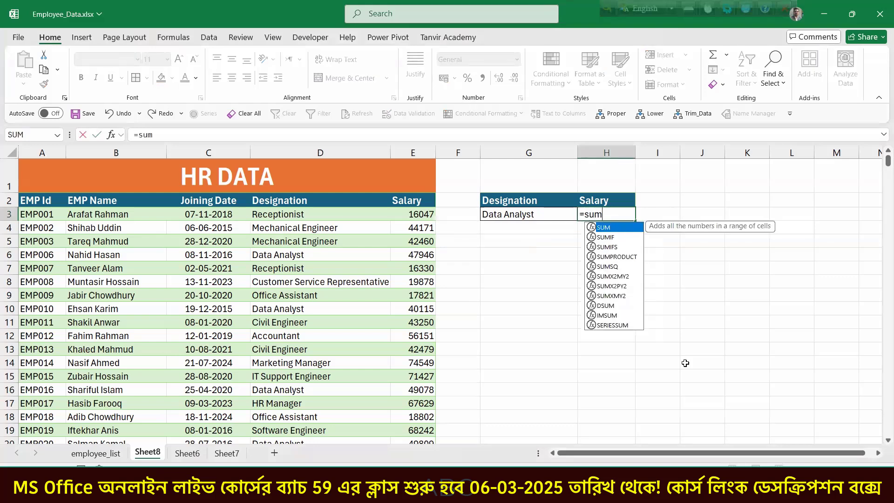
pyautogui.write('if')
pyautogui.press('Tab')
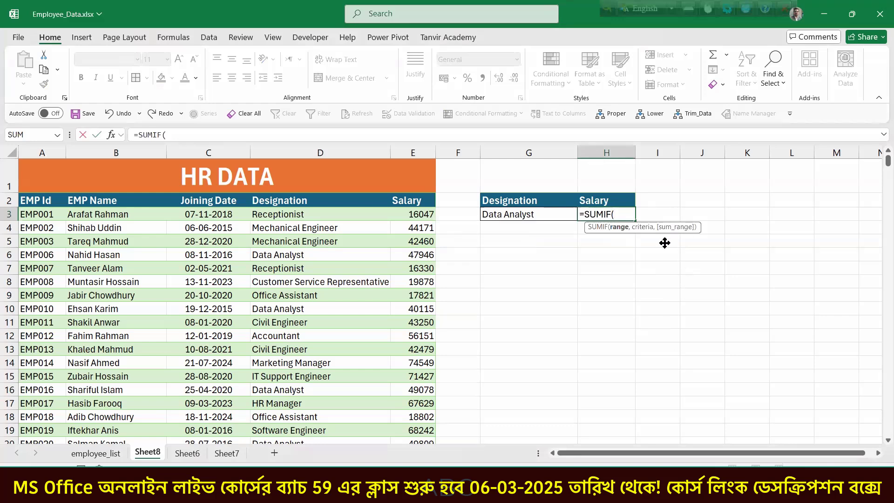
pyautogui.moveTo(682, 228); pyautogui.dragTo(651, 243)
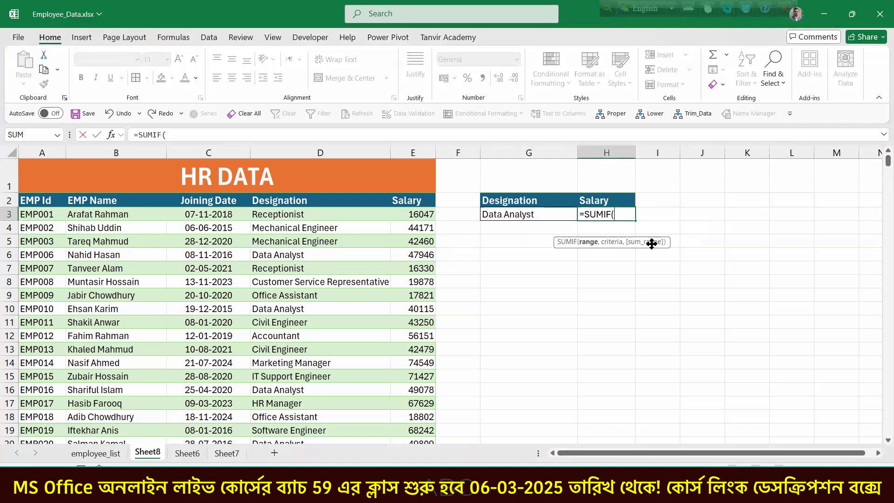
pyautogui.moveTo(651, 243); pyautogui.dragTo(628, 241)
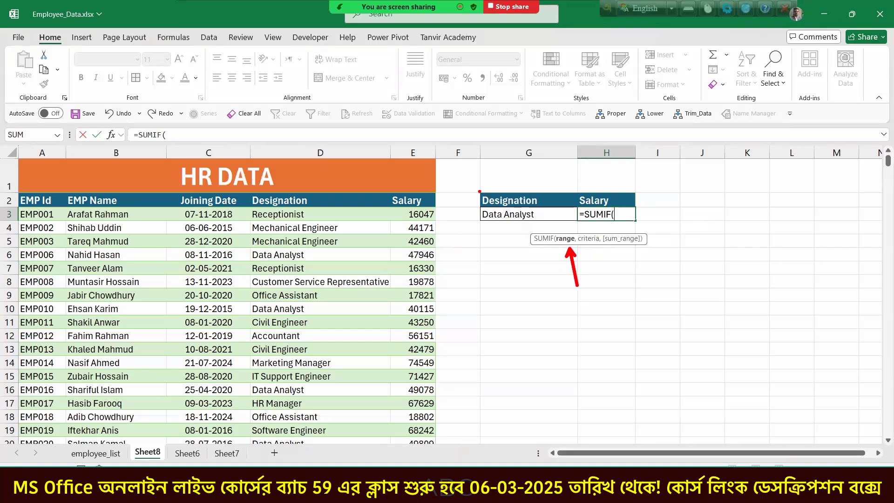
pyautogui.moveTo(474, 190); pyautogui.dragTo(551, 206)
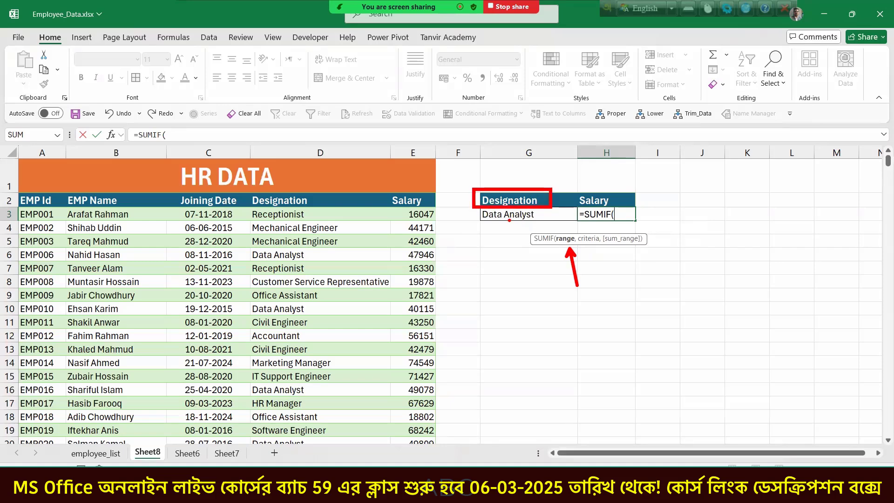
pyautogui.moveTo(508, 270); pyautogui.dragTo(509, 220)
pyautogui.moveTo(510, 170); pyautogui.dragTo(498, 192)
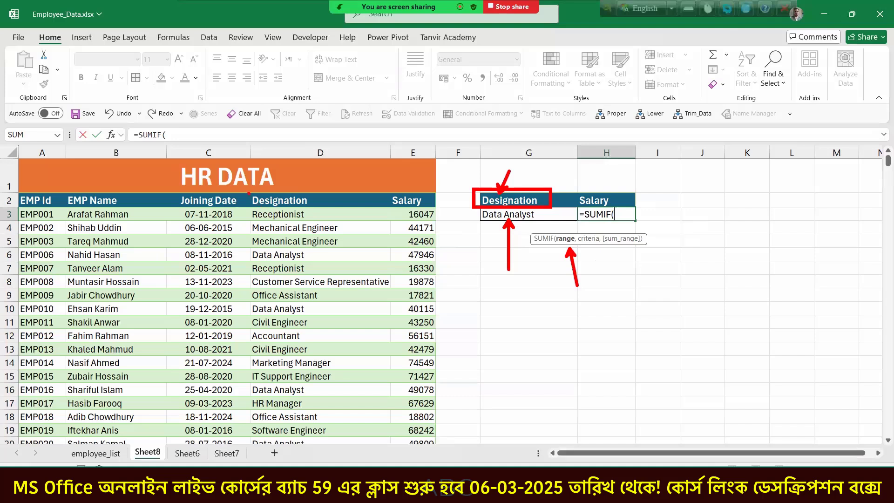
pyautogui.moveTo(244, 191)
pyautogui.mouseDown()
pyautogui.moveTo(315, 209)
pyautogui.moveTo(355, 410)
pyautogui.mouseUp()
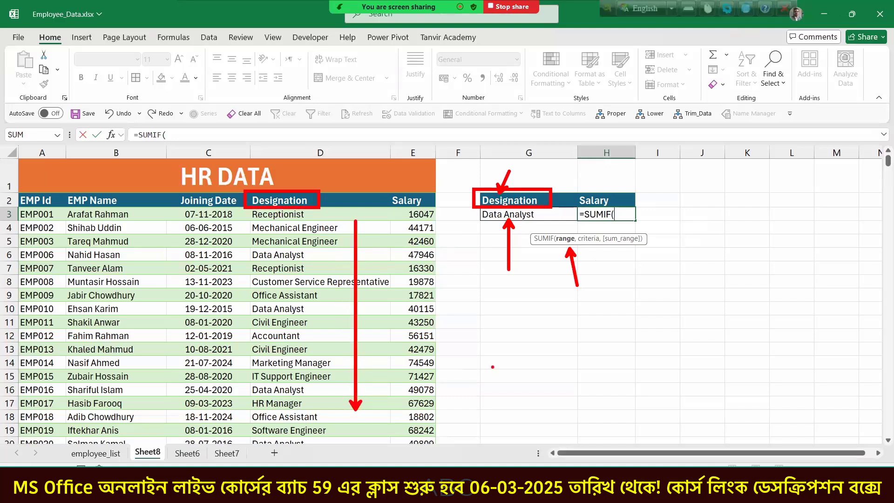
pyautogui.press('Escape')
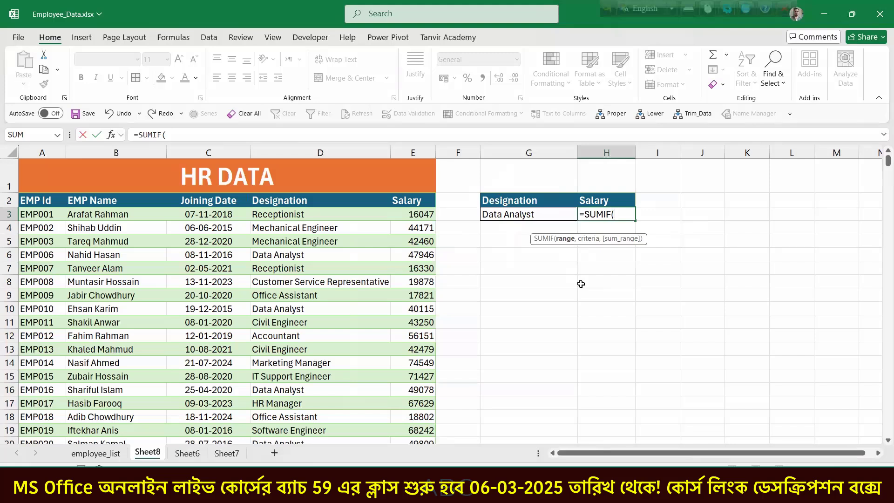
# Step: Set the SUMIF range to the Designation entries D3:D500 and continue to the criteria argument
pyautogui.click(296, 217)
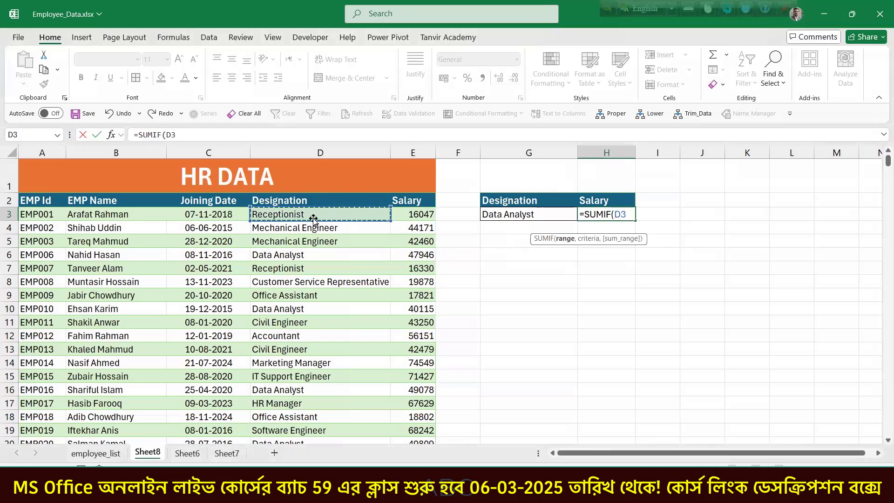
pyautogui.hotkey('ctrl', 'shift', 'Down')
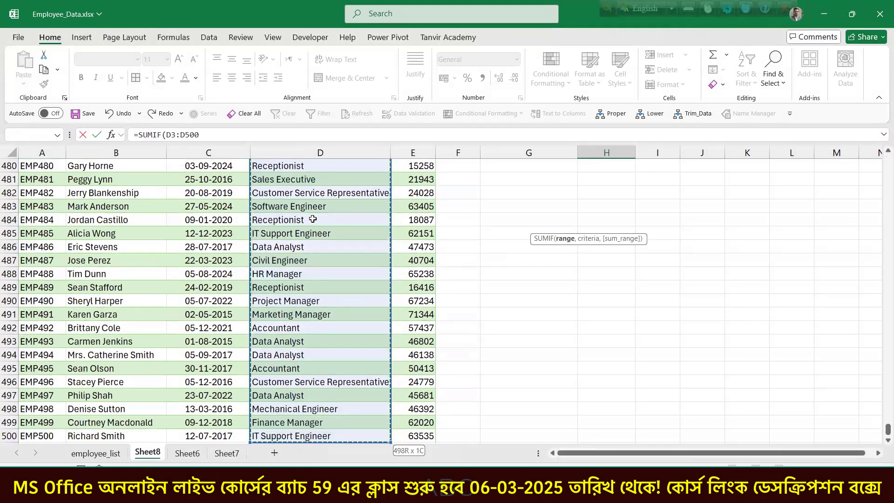
pyautogui.hotkey('ctrl', 'BackSpace')
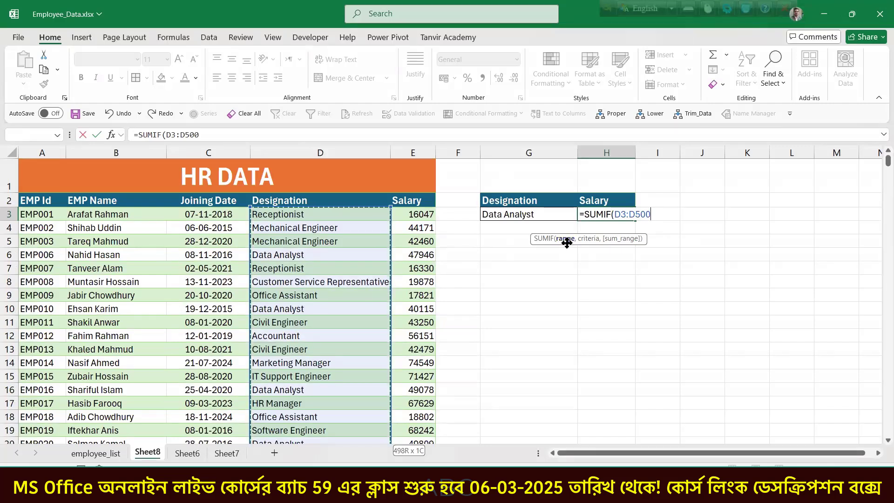
pyautogui.write(',')
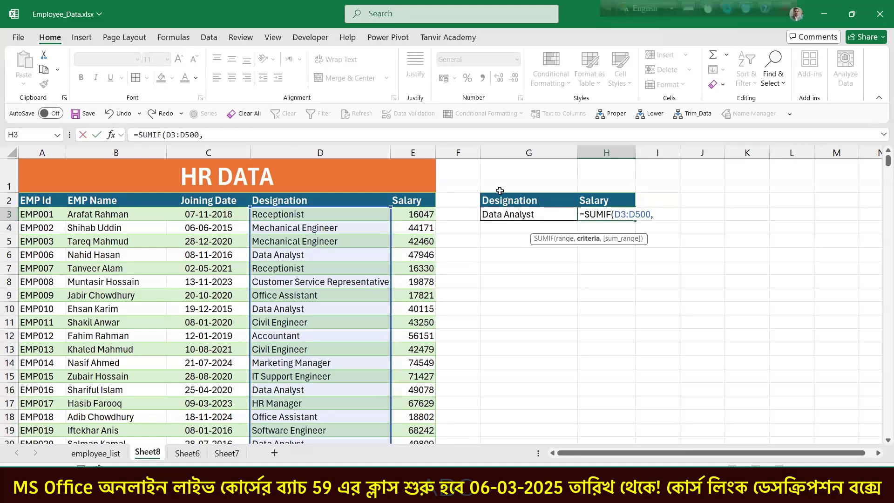
pyautogui.moveTo(470, 182); pyautogui.dragTo(575, 223)
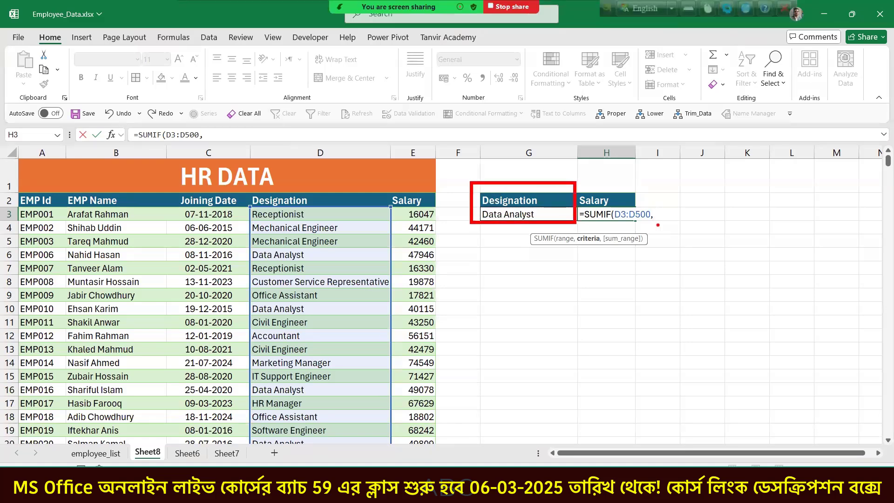
pyautogui.moveTo(603, 281); pyautogui.dragTo(596, 243)
pyautogui.moveTo(647, 261); pyautogui.dragTo(660, 217)
pyautogui.press('Escape')
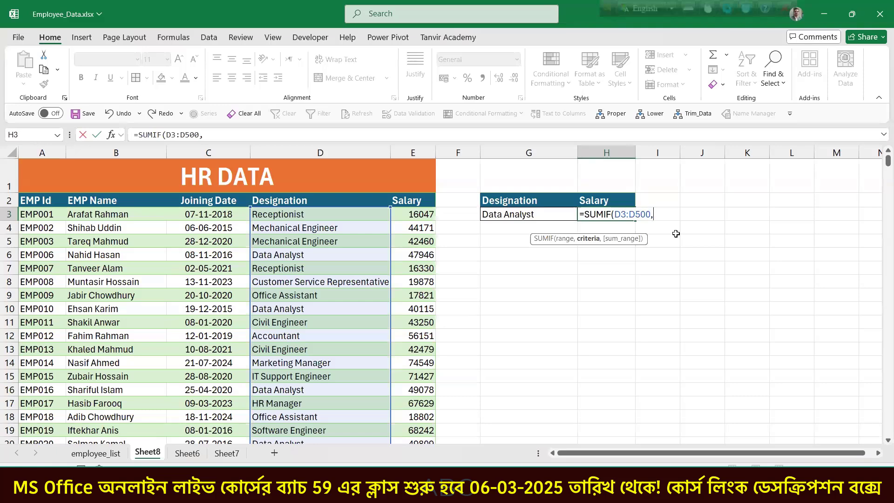
# Step: Enter "Data Analyst" in quotes as the SUMIF criteria in H3 and continue to the sum range argument
pyautogui.write('"')
pyautogui.write('Data A')
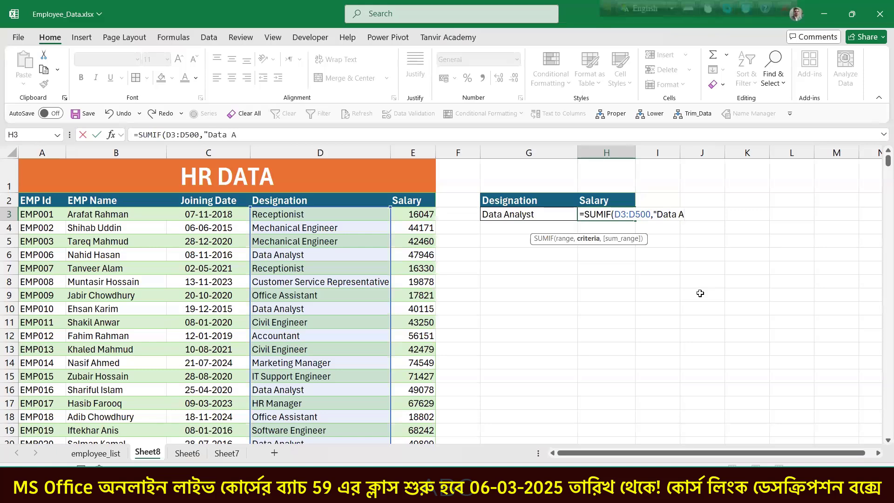
pyautogui.write('nalust')
pyautogui.press('BackSpace')
pyautogui.press('BackSpace')
pyautogui.press('BackSpace')
pyautogui.write('yst"')
pyautogui.write(',')
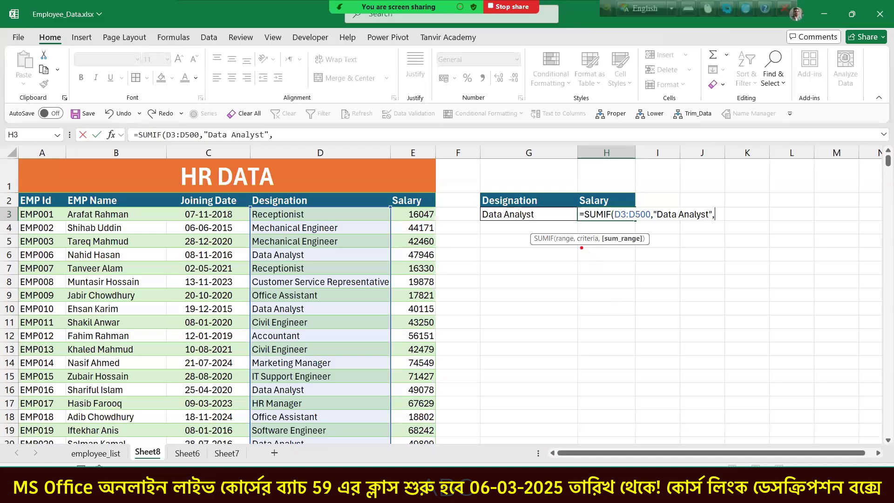
pyautogui.moveTo(569, 246)
pyautogui.mouseDown()
pyautogui.moveTo(568, 269)
pyautogui.moveTo(589, 274)
pyautogui.mouseUp()
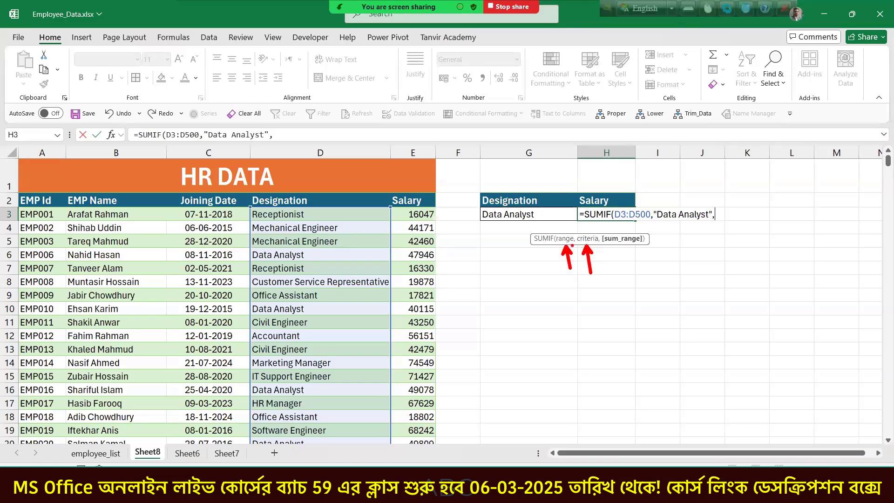
pyautogui.moveTo(546, 229); pyautogui.dragTo(599, 247)
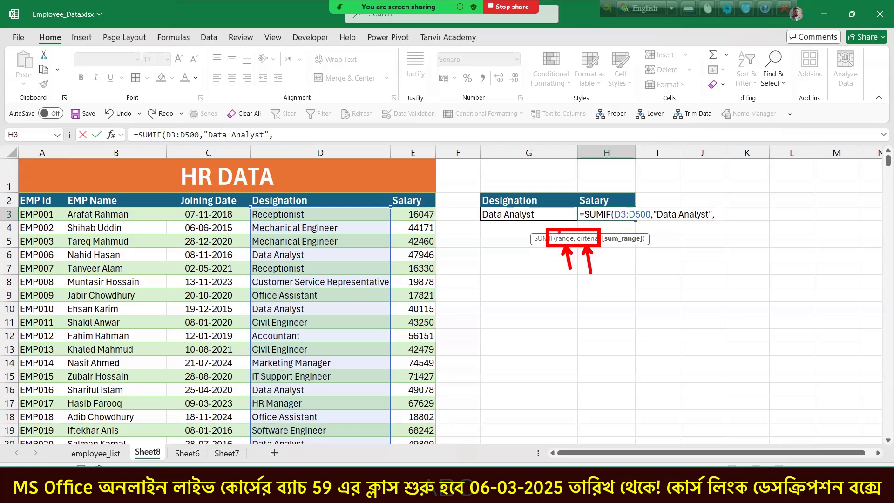
pyautogui.moveTo(570, 234)
pyautogui.mouseDown()
pyautogui.moveTo(591, 206)
pyautogui.moveTo(593, 223)
pyautogui.moveTo(661, 175)
pyautogui.mouseUp()
pyautogui.moveTo(675, 210); pyautogui.dragTo(686, 194)
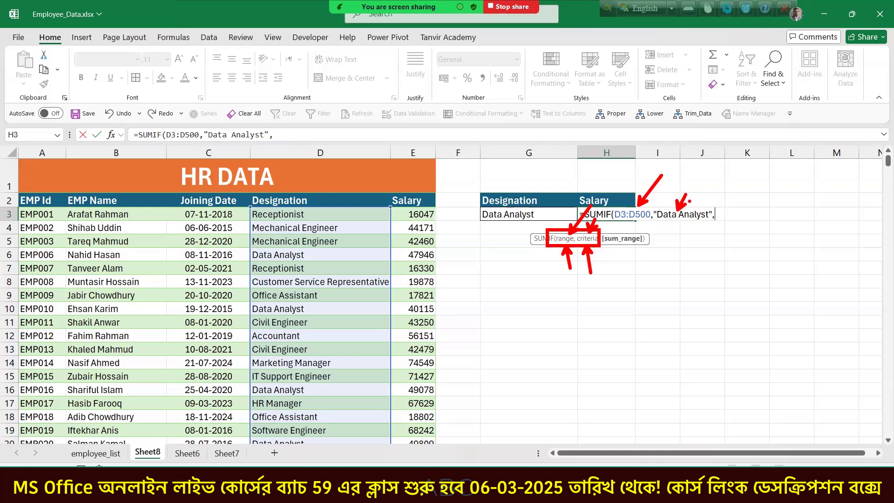
pyautogui.press('Escape')
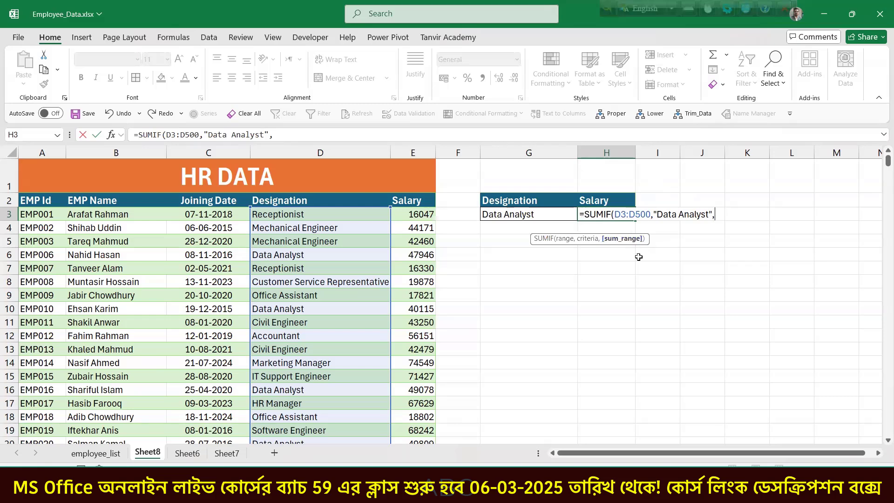
pyautogui.moveTo(639, 246); pyautogui.dragTo(665, 326)
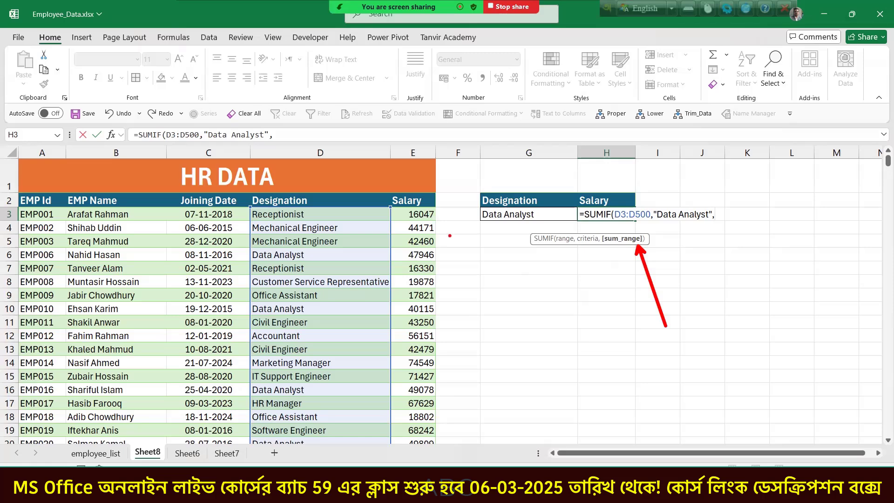
pyautogui.moveTo(441, 229); pyautogui.dragTo(563, 258)
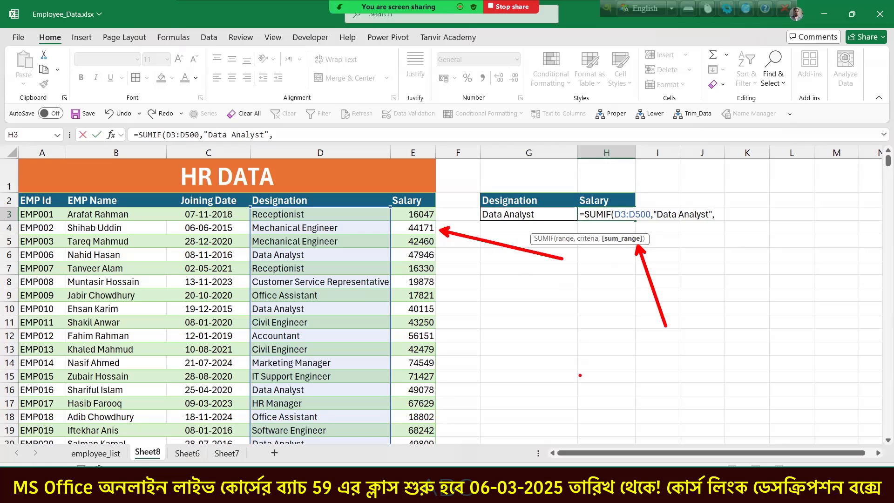
pyautogui.press('Escape')
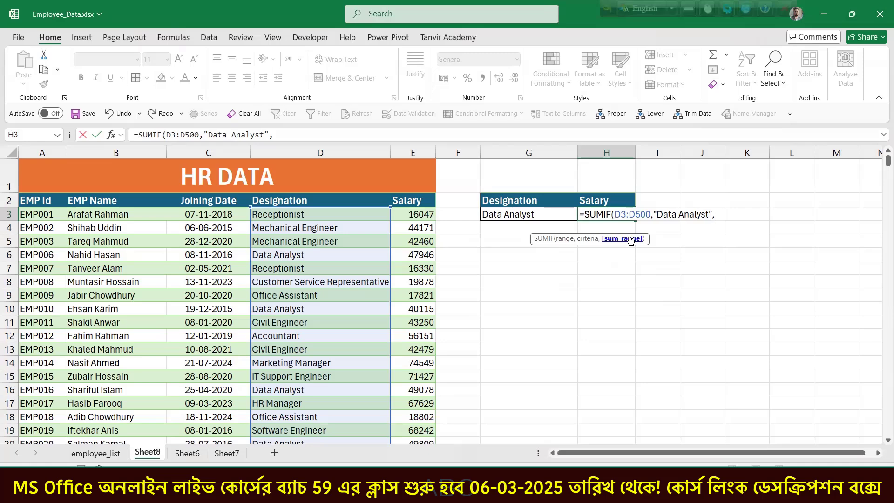
# Step: Set the SUMIF sum range to the Salary entries E3:E500 and complete the formula in H3
pyautogui.click(427, 221)
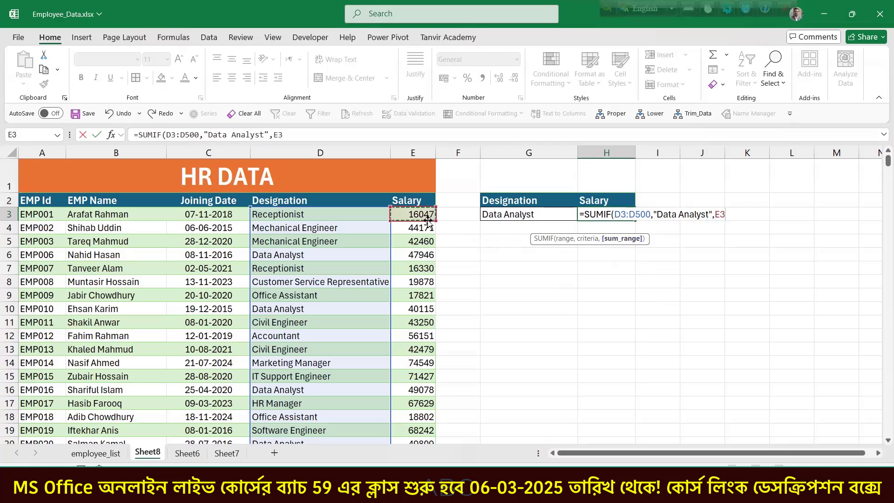
pyautogui.hotkey('ctrl', 'shift', 'Down')
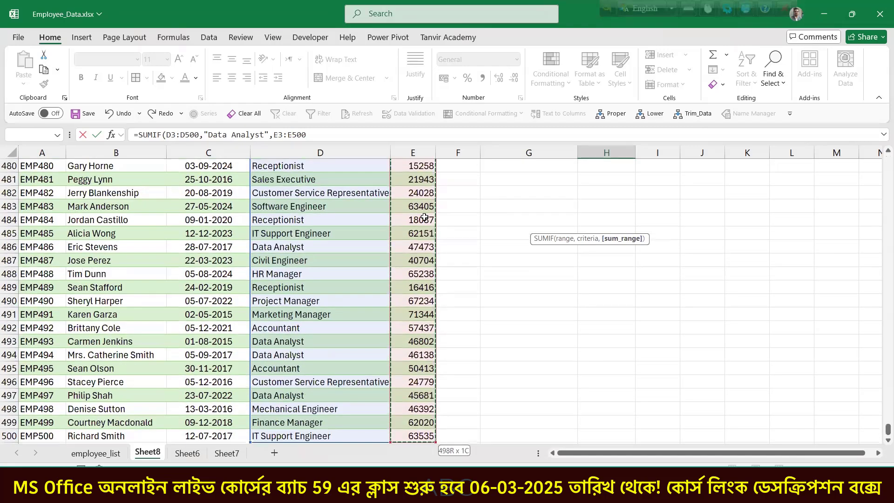
pyautogui.hotkey('ctrl', 'BackSpace')
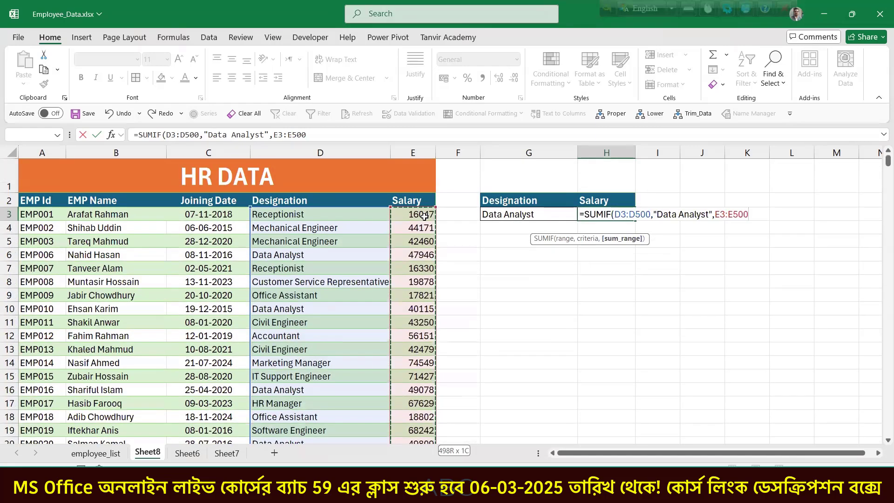
pyautogui.press('Return')
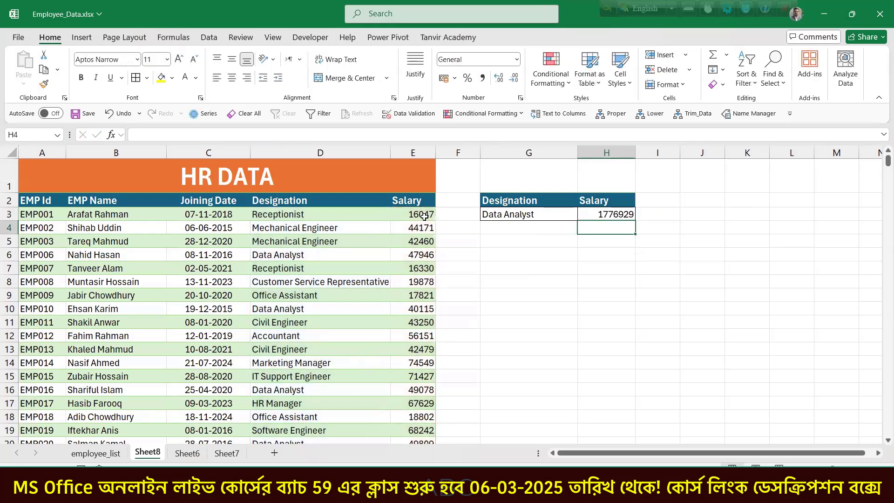
# Step: Replace the criteria text in H3's SUMIF formula with "Marketing Manager"
pyautogui.click(599, 215)
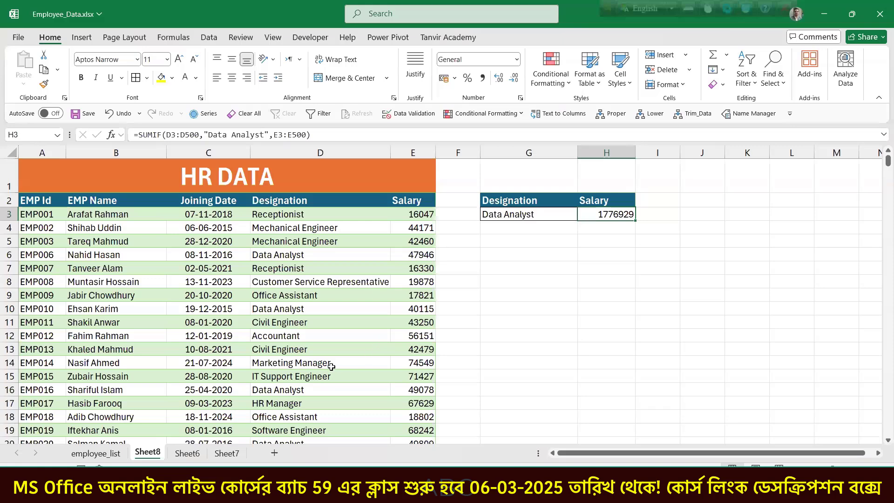
pyautogui.doubleClick(626, 213)
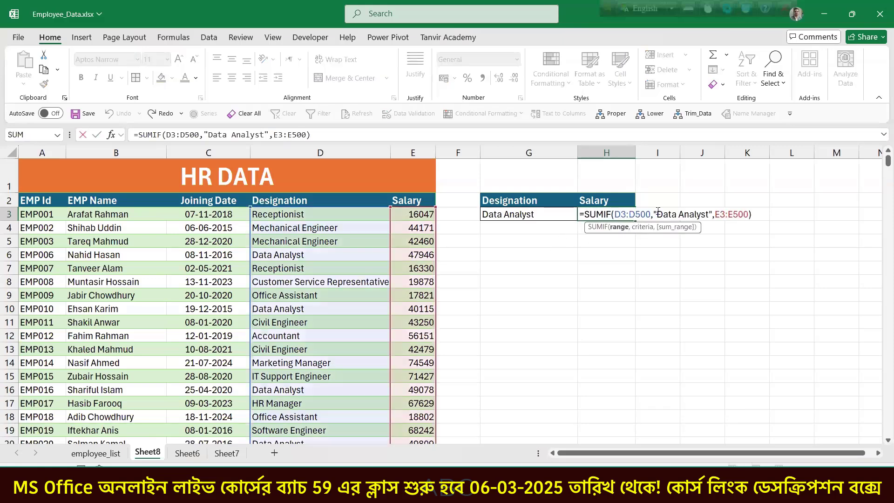
pyautogui.moveTo(656, 214); pyautogui.dragTo(709, 213)
pyautogui.write('Marketing ')
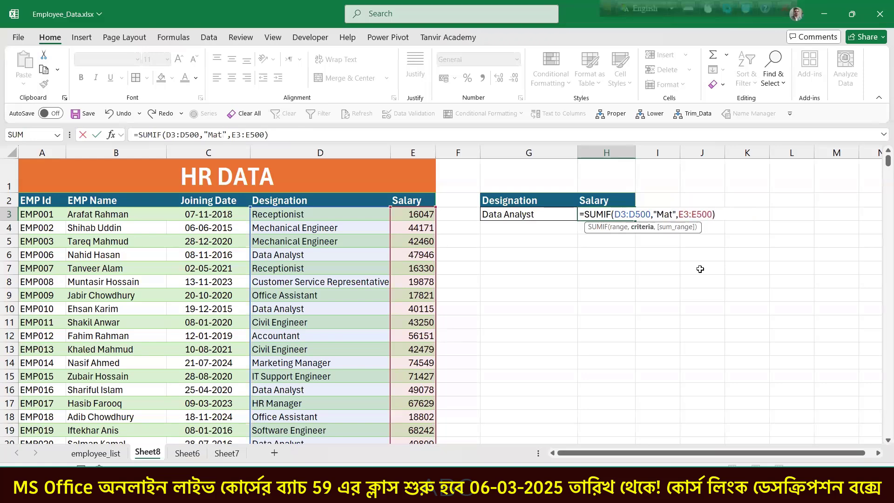
pyautogui.write('M')
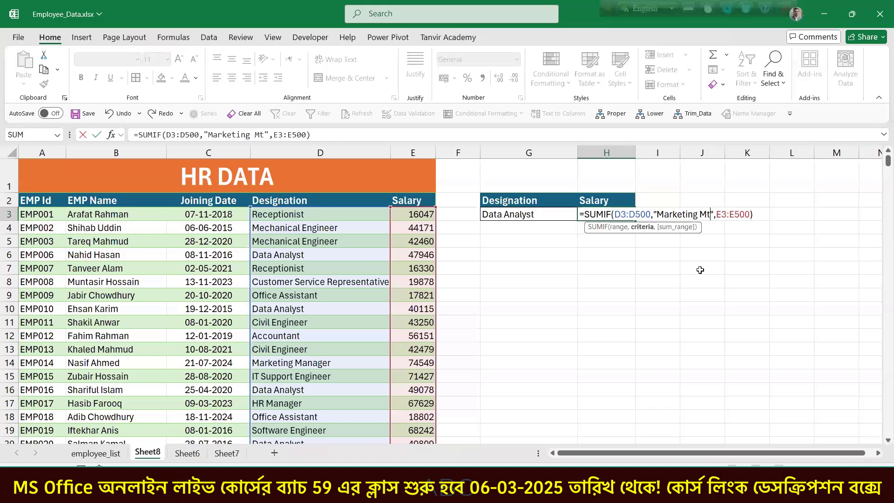
pyautogui.press('BackSpace')
pyautogui.press('BackSpace')
pyautogui.write('Manager')
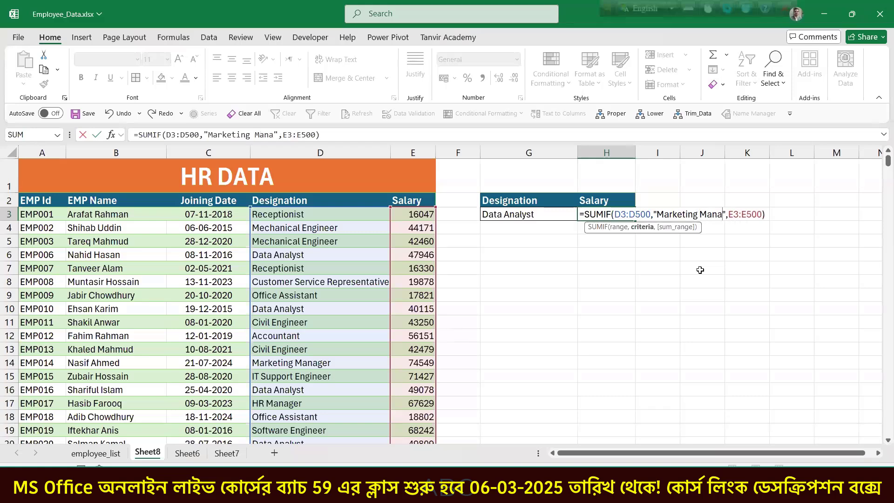
pyautogui.press('Return')
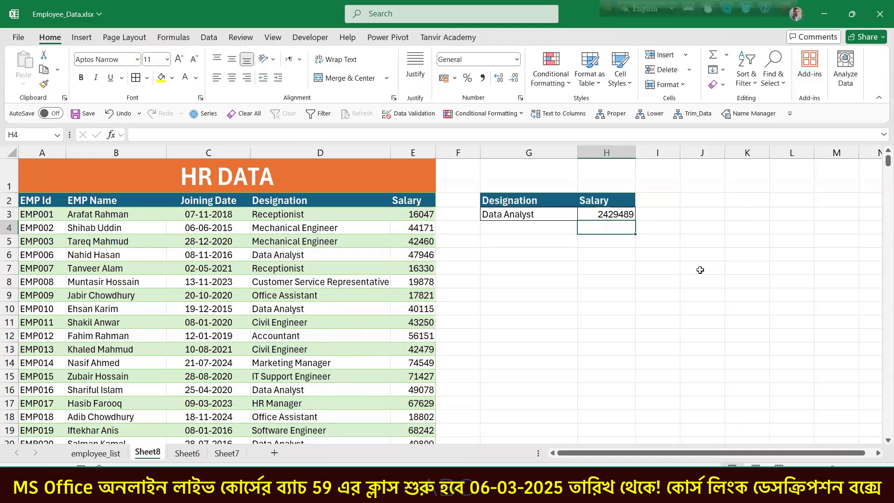
# Step: Add list data validation to G3, using the Designation entries D3:D42 as the source
pyautogui.click(542, 216)
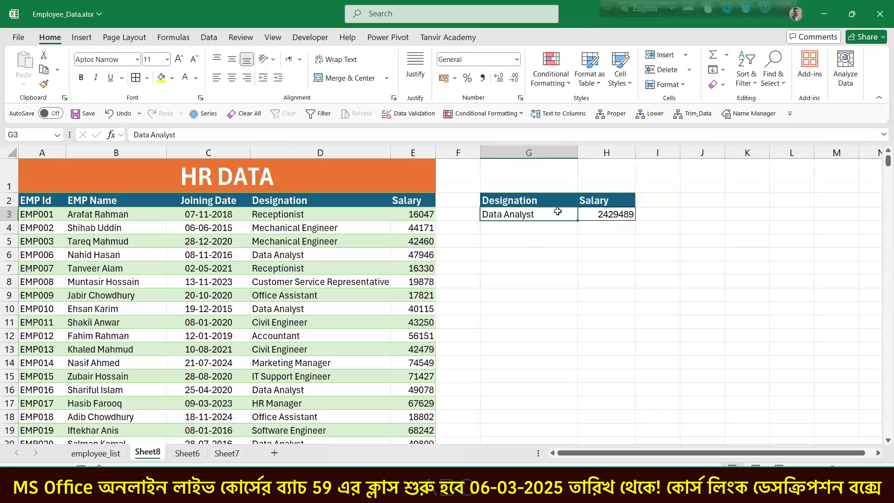
pyautogui.click(426, 115)
pyautogui.click(127, 302)
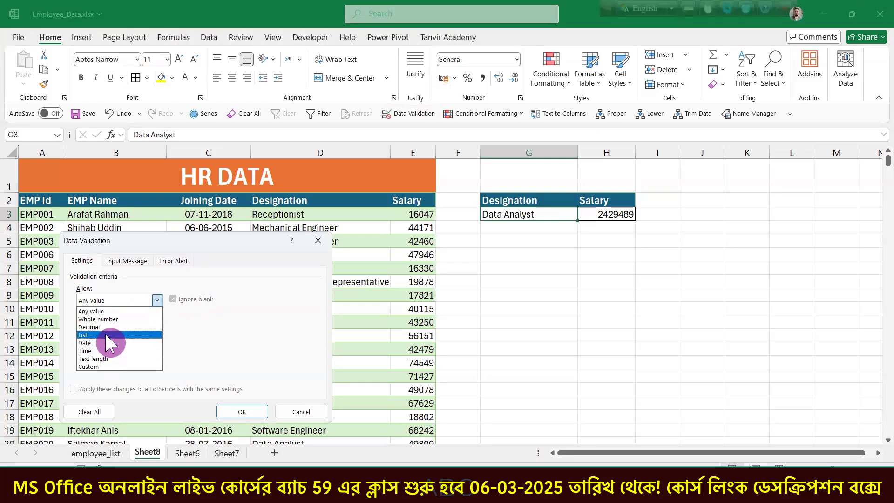
pyautogui.click(104, 333)
pyautogui.click(248, 350)
pyautogui.moveTo(363, 213); pyautogui.dragTo(326, 424)
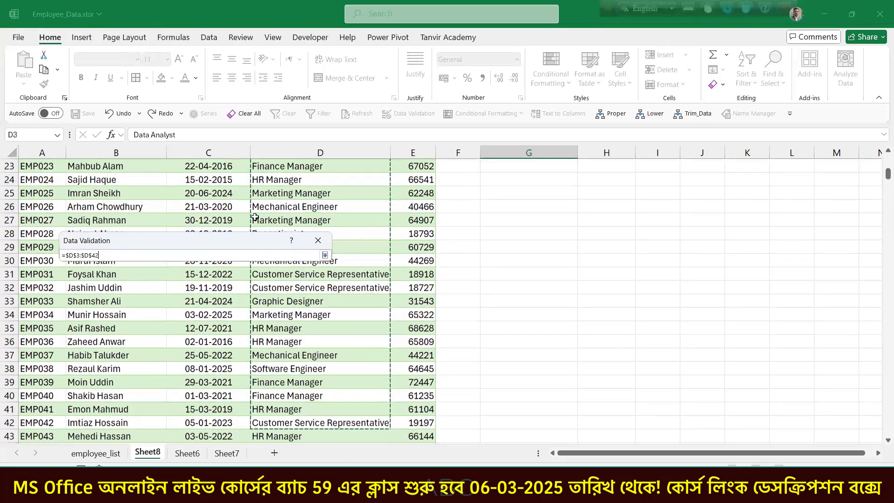
pyautogui.click(324, 255)
pyautogui.press('Return')
pyautogui.scroll(7, 586, 242)
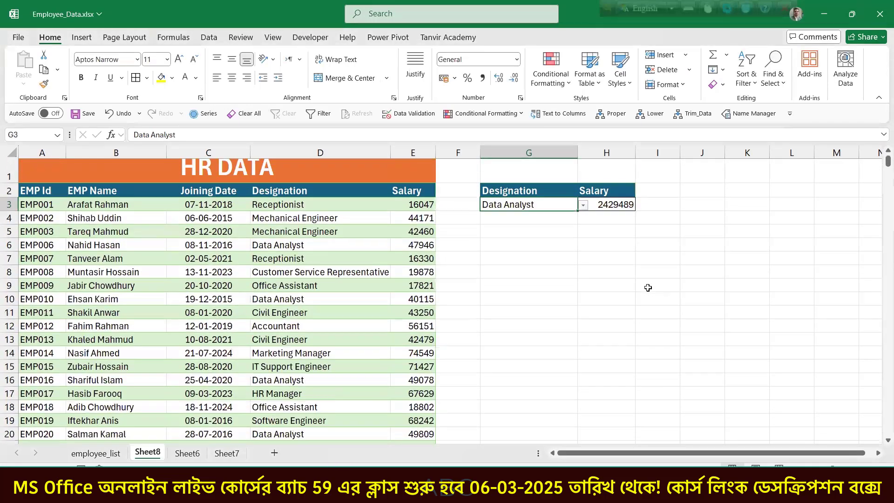
# Step: Try several designations from G3's list in turn: Receptionist, Data Analyst, Civil Engineer, Accountant and Mechanical Engineer
pyautogui.click(582, 214)
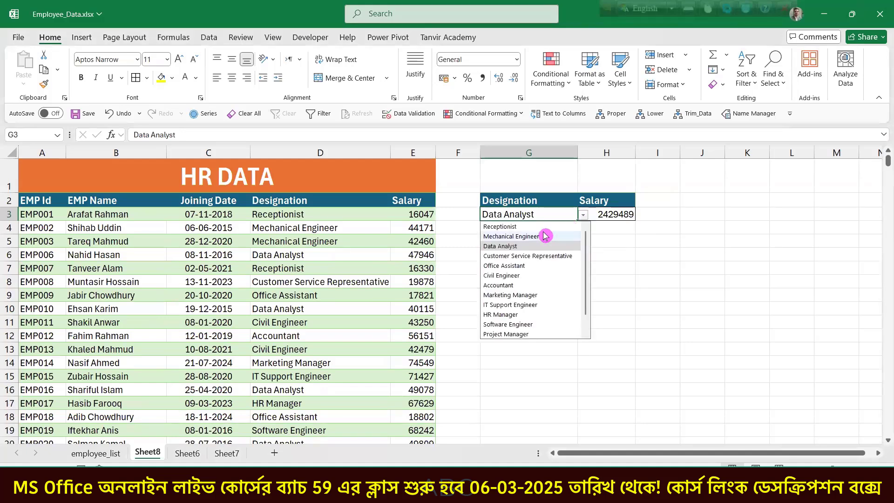
pyautogui.click(551, 226)
pyautogui.click(583, 215)
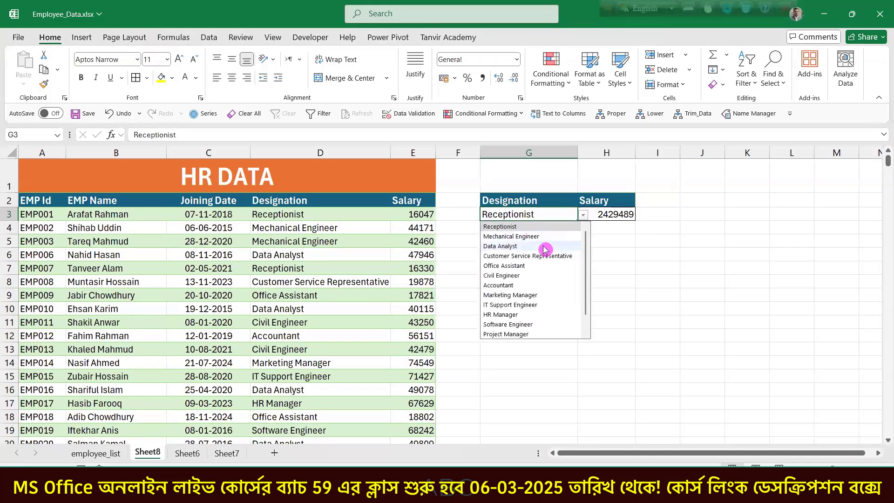
pyautogui.click(541, 248)
pyautogui.click(583, 215)
pyautogui.click(539, 279)
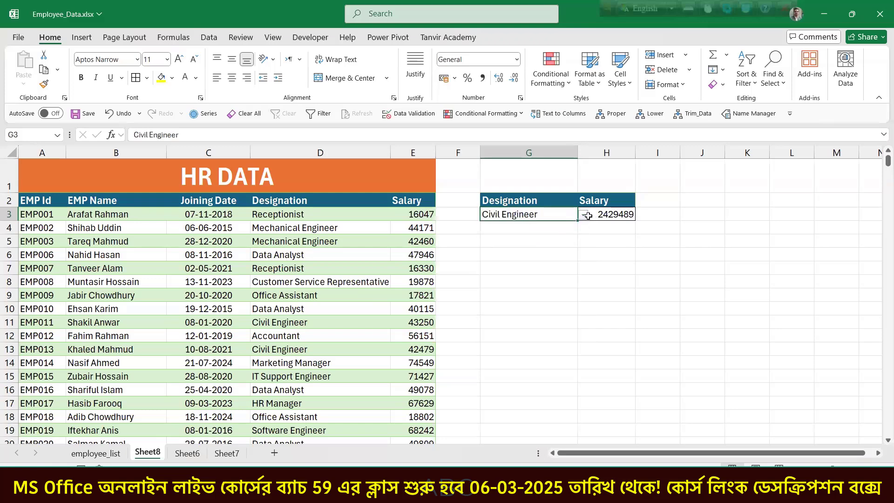
pyautogui.click(581, 217)
pyautogui.click(573, 212)
pyautogui.click(582, 215)
pyautogui.click(512, 285)
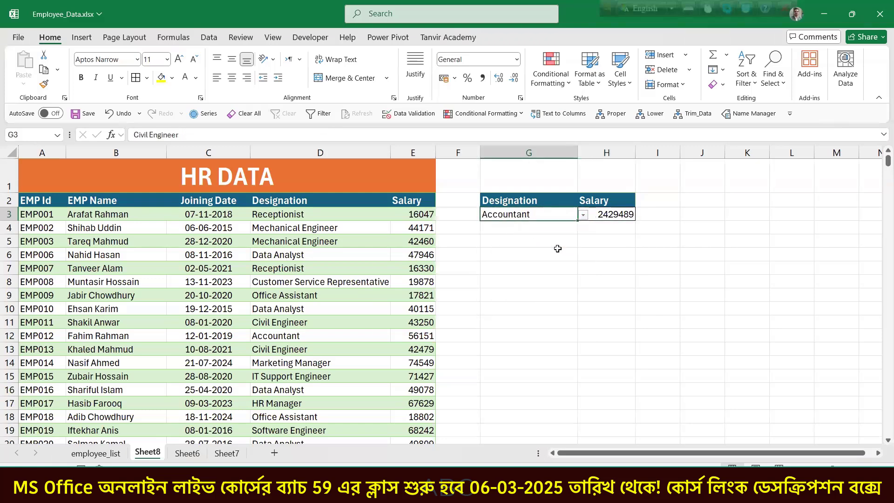
pyautogui.click(583, 214)
pyautogui.click(553, 241)
# Step: Choose IT Support Engineer from the designation list in G3
pyautogui.click(582, 217)
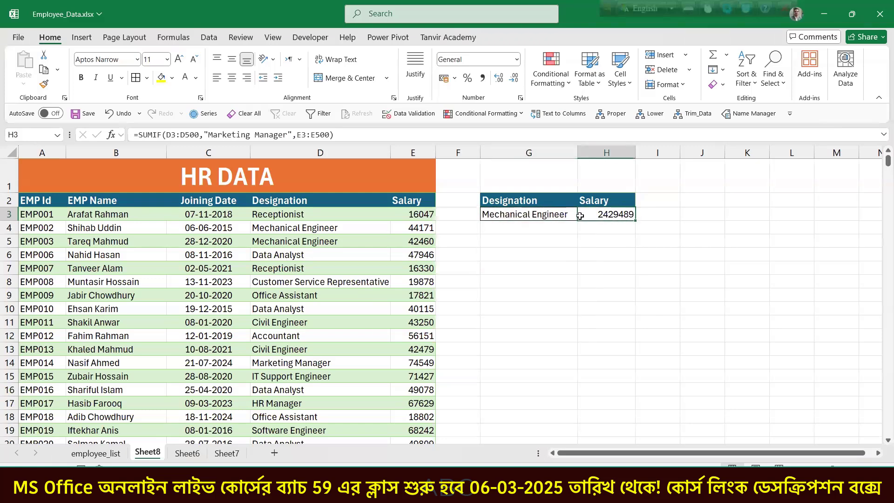
pyautogui.click(574, 215)
pyautogui.click(582, 215)
pyautogui.click(512, 304)
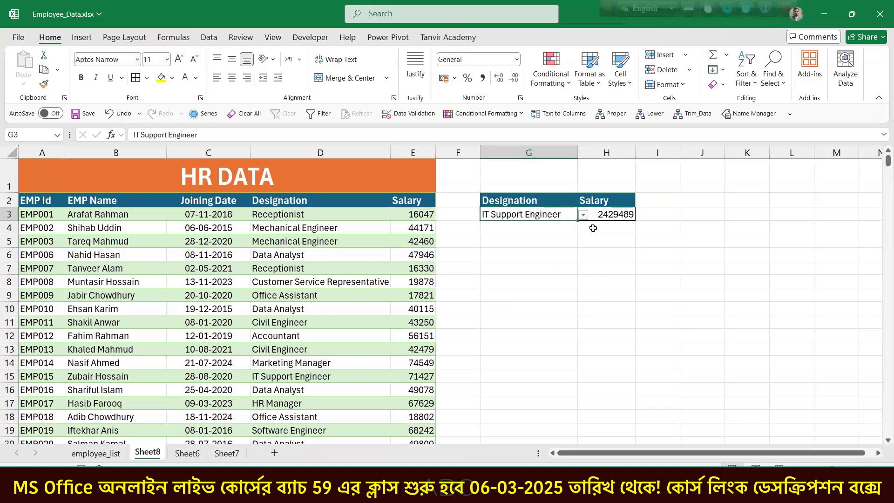
# Step: Open the SUMIF formula in H3 for editing
pyautogui.click(600, 215)
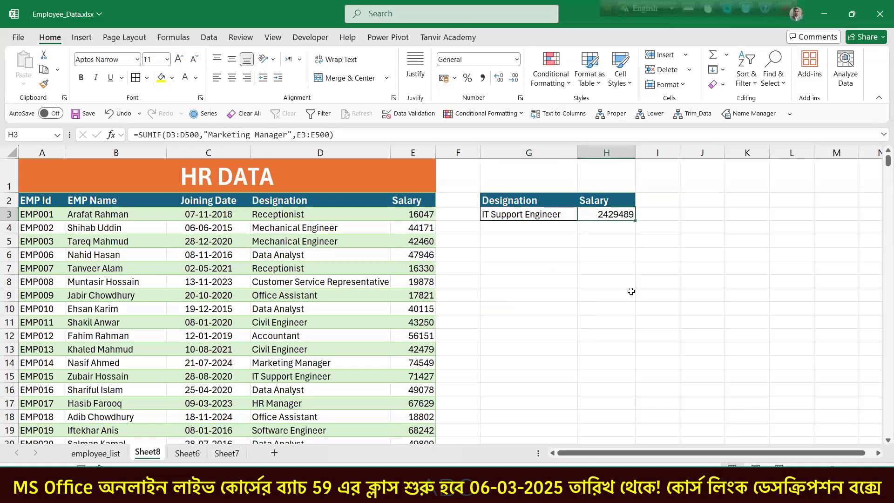
pyautogui.press('F2')
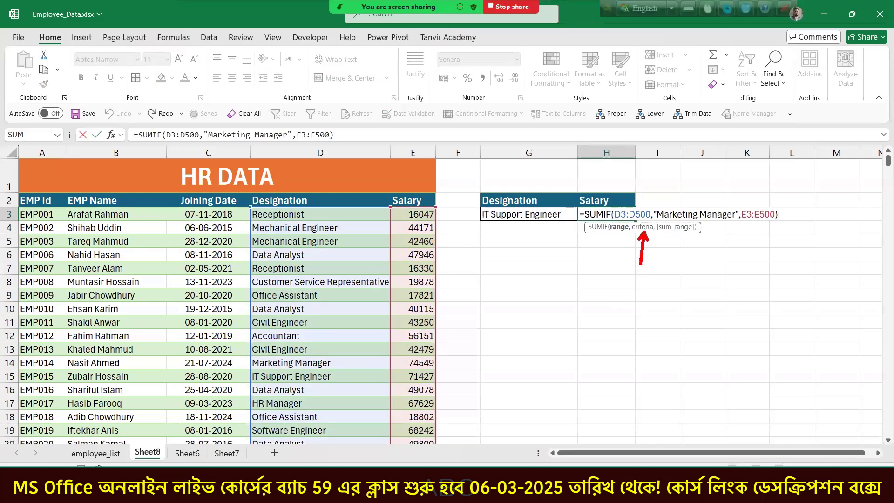
pyautogui.moveTo(679, 209); pyautogui.dragTo(698, 181)
pyautogui.moveTo(625, 218); pyautogui.dragTo(657, 233)
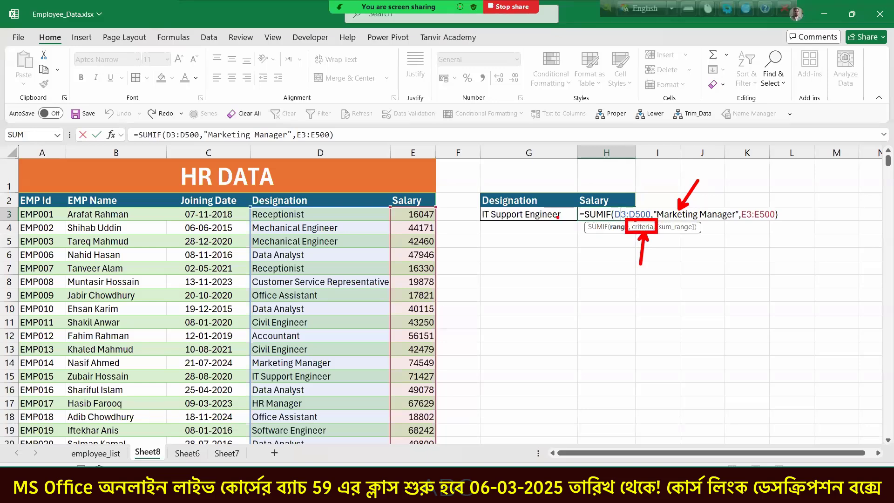
pyautogui.moveTo(558, 218); pyautogui.dragTo(591, 262)
pyautogui.moveTo(472, 204); pyautogui.dragTo(578, 223)
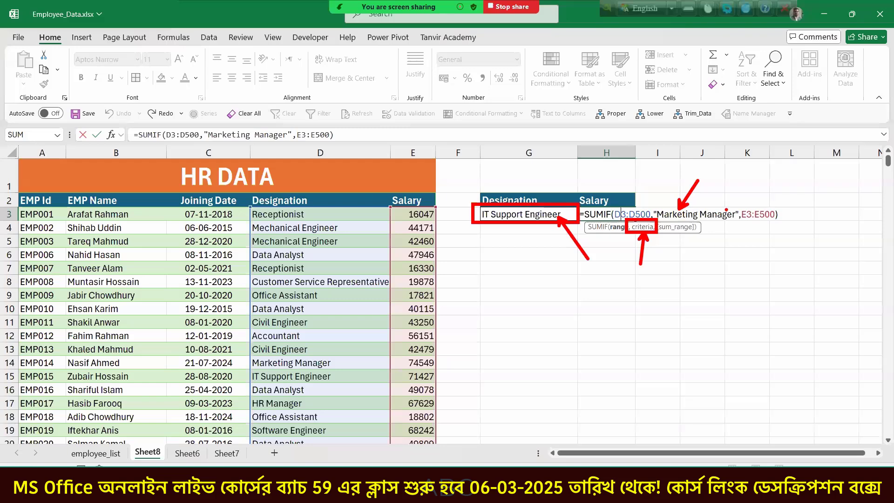
pyautogui.press('Escape')
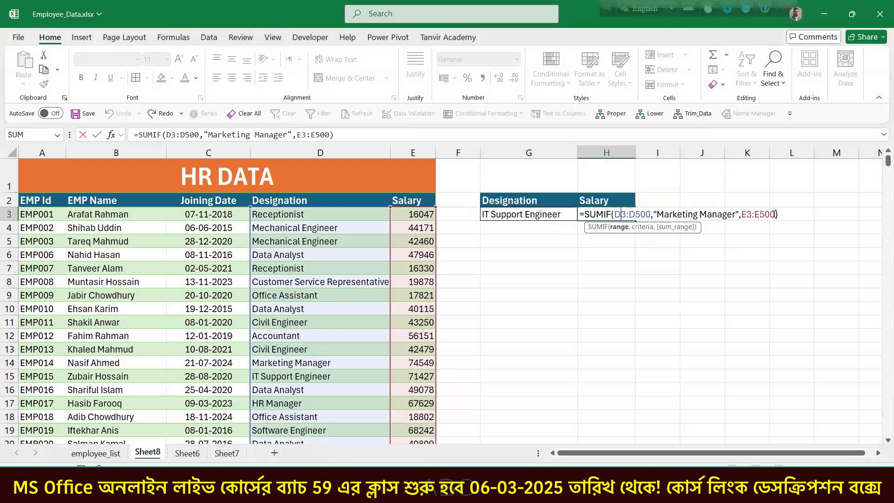
# Step: Clear the entire SUMIF formula from H3, keeping the cell in edit mode
pyautogui.moveTo(778, 214); pyautogui.dragTo(579, 213)
pyautogui.press('BackSpace')
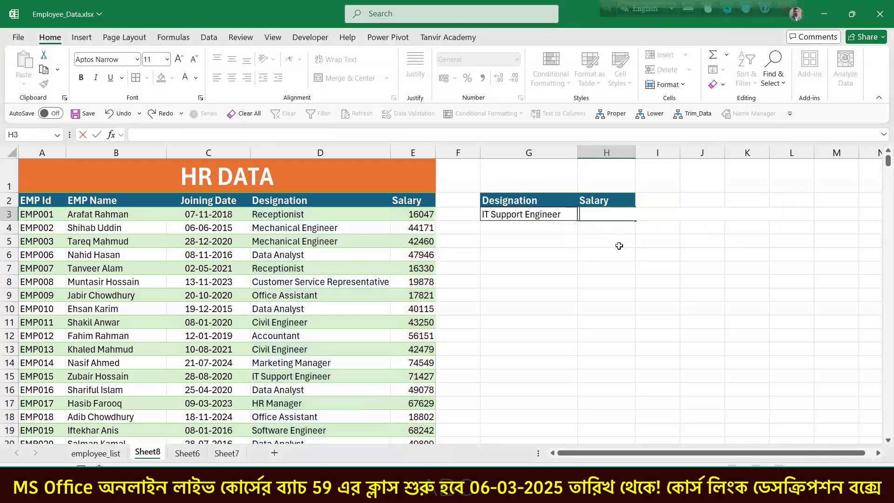
# Step: Start a new SUMIF formula in H3 with the designation range D3:D500 as its first argument
pyautogui.click(619, 251)
pyautogui.click(621, 218)
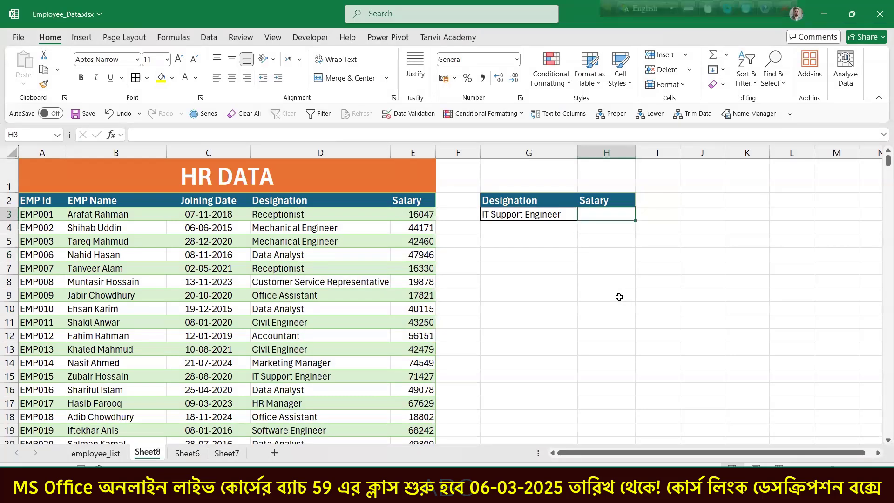
pyautogui.write('=sumif')
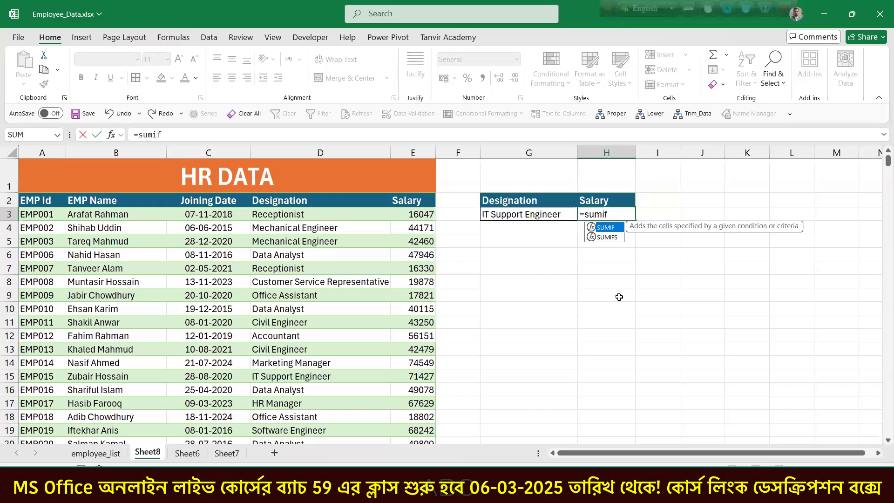
pyautogui.press('Tab')
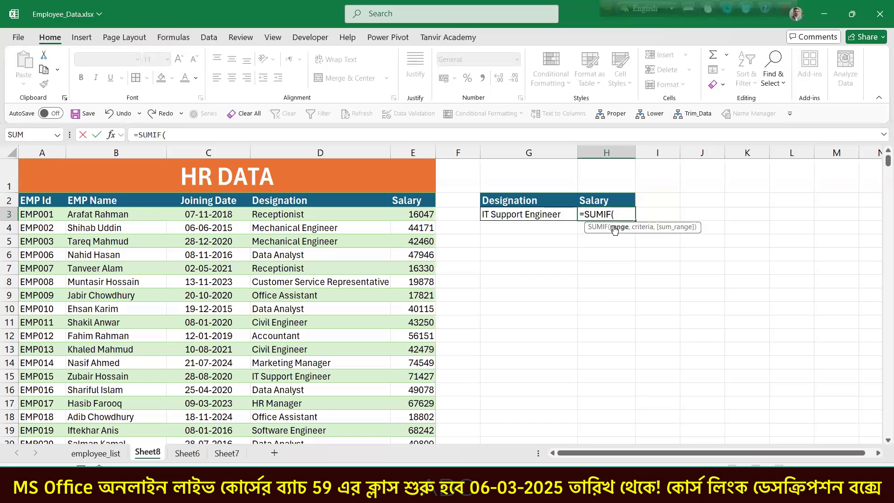
pyautogui.click(300, 214)
pyautogui.hotkey('ctrl', 'shift', 'Down')
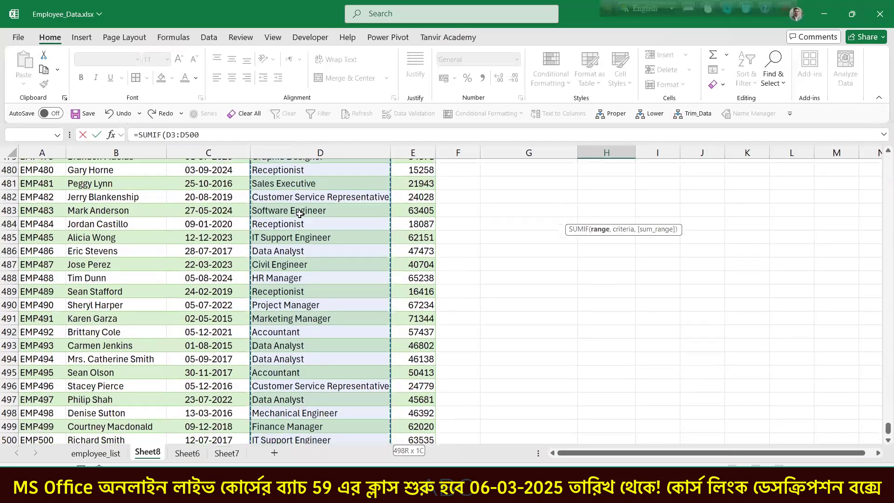
pyautogui.hotkey('ctrl', 'BackSpace')
pyautogui.write(',')
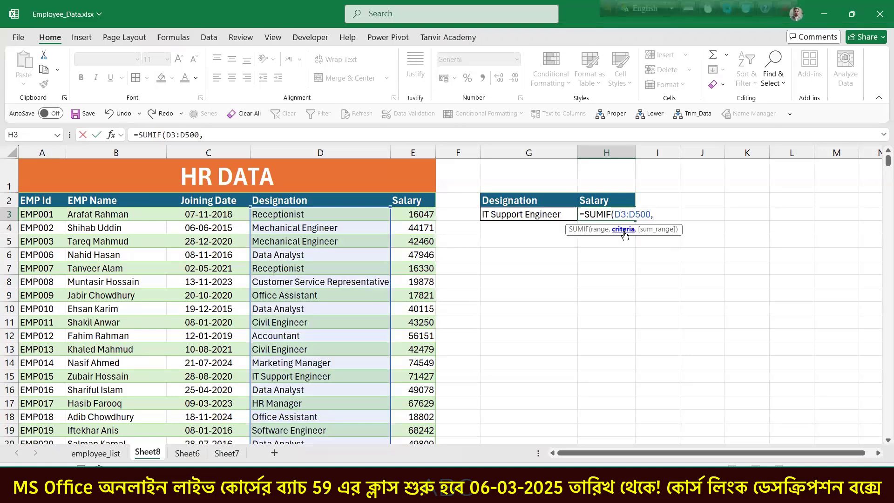
# Step: Complete H3's SUMIF formula with G3 as the criteria and the salaries E3:E500 as the sum range
pyautogui.click(561, 214)
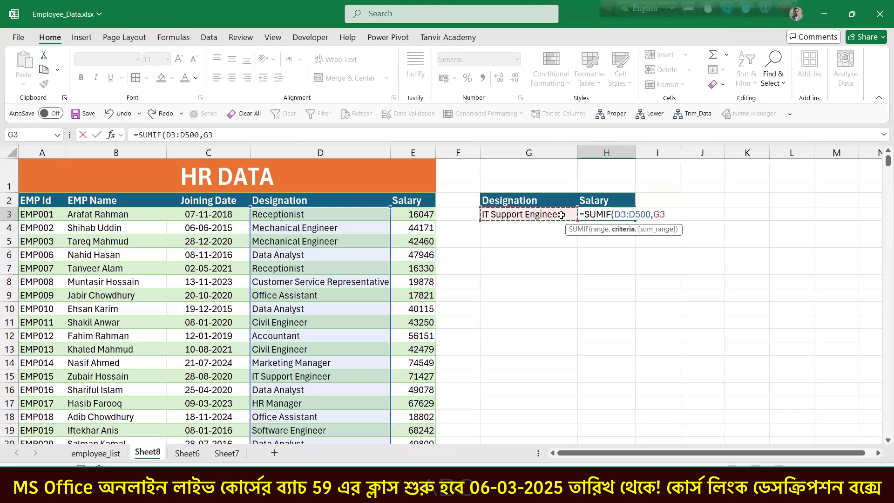
pyautogui.write(',')
pyautogui.click(424, 211)
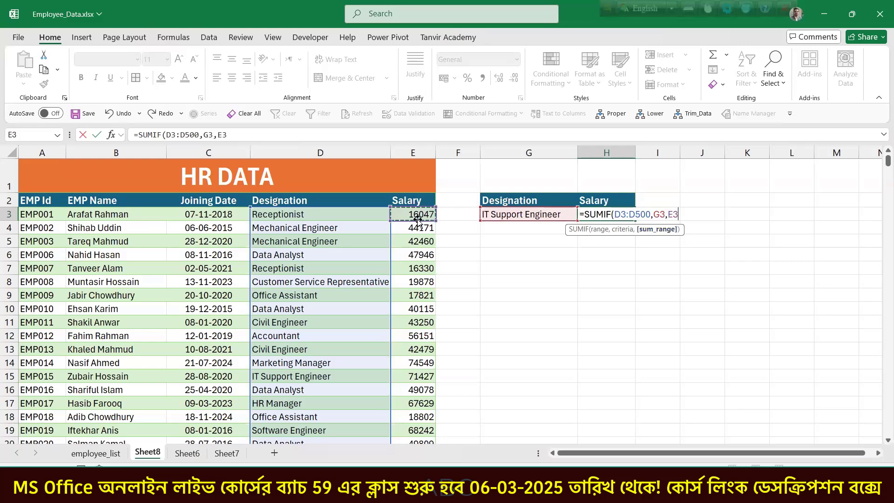
pyautogui.write(':E500')
pyautogui.hotkey('ctrl', 'BackSpace')
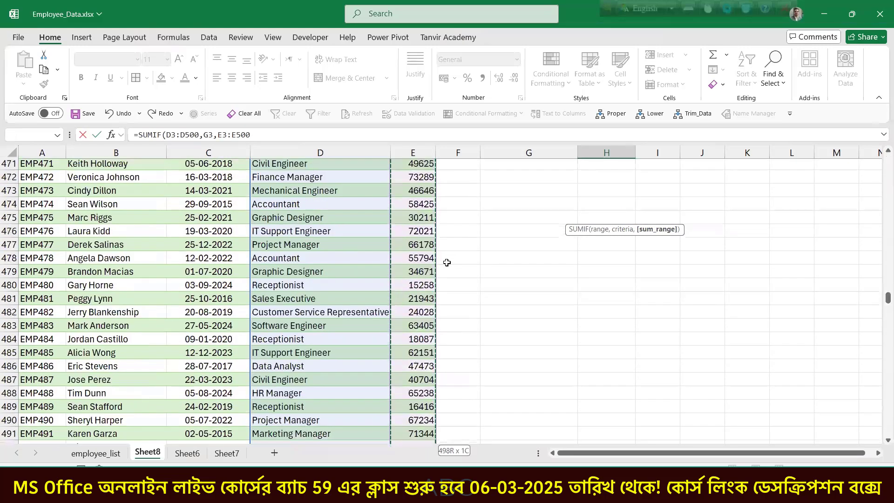
pyautogui.press('Return')
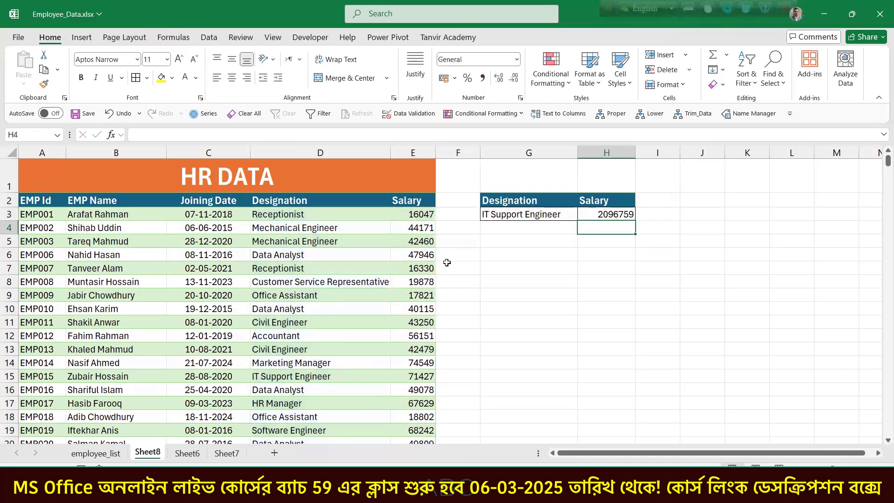
# Step: Test the formula by choosing Customer Service Representative, Civil Engineer and Marketing Manager in turn from G3's list
pyautogui.click(552, 217)
pyautogui.click(583, 214)
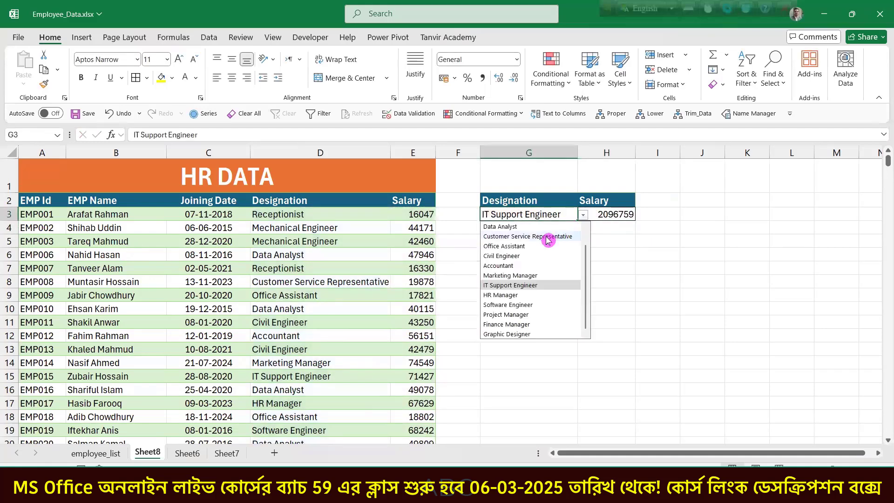
pyautogui.click(549, 235)
pyautogui.click(583, 214)
pyautogui.click(526, 275)
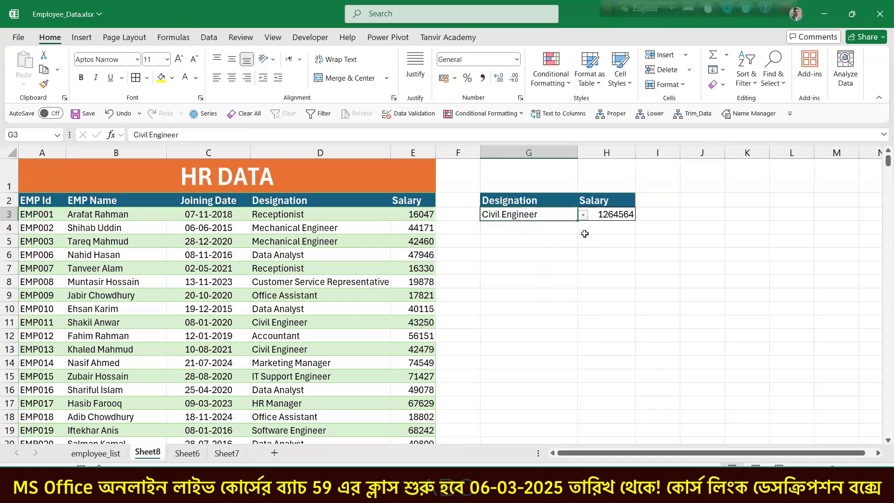
pyautogui.click(583, 214)
pyautogui.click(523, 294)
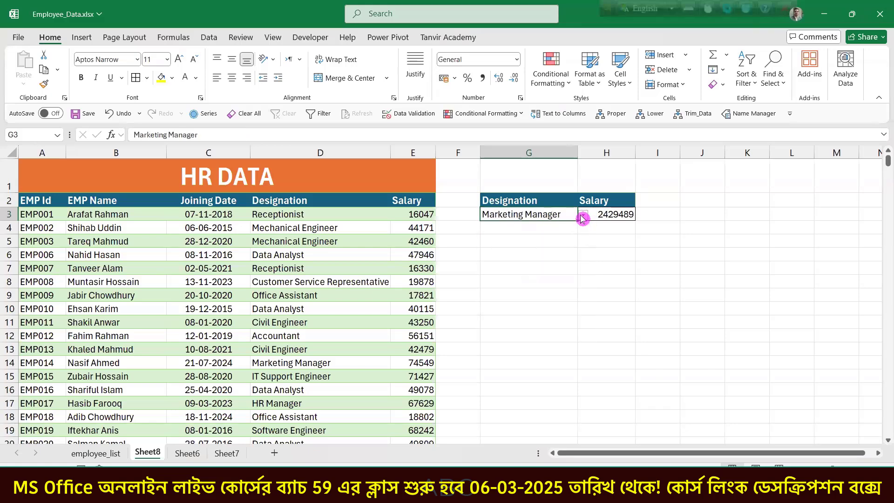
# Step: Switch G3's designation through IT Support Engineer, HR Manager, Mechanical Engineer and Accountant, ending on IT Support Engineer
pyautogui.click(583, 214)
pyautogui.click(510, 305)
pyautogui.click(584, 214)
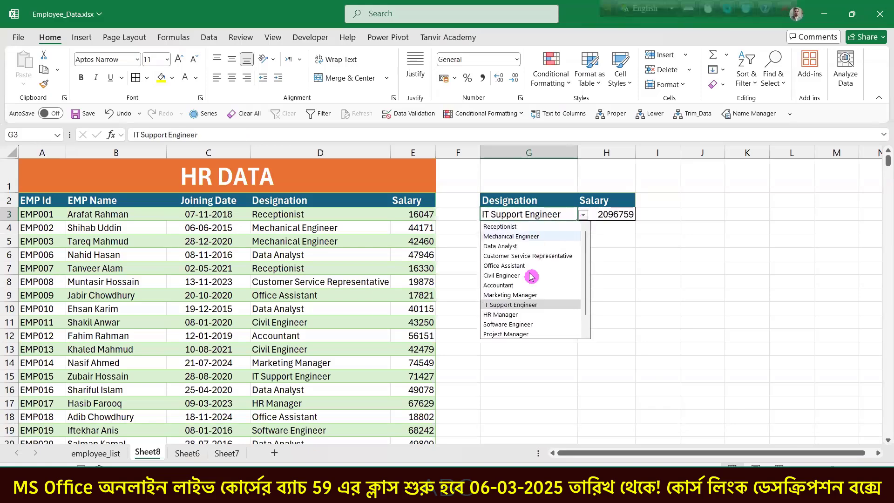
pyautogui.click(512, 315)
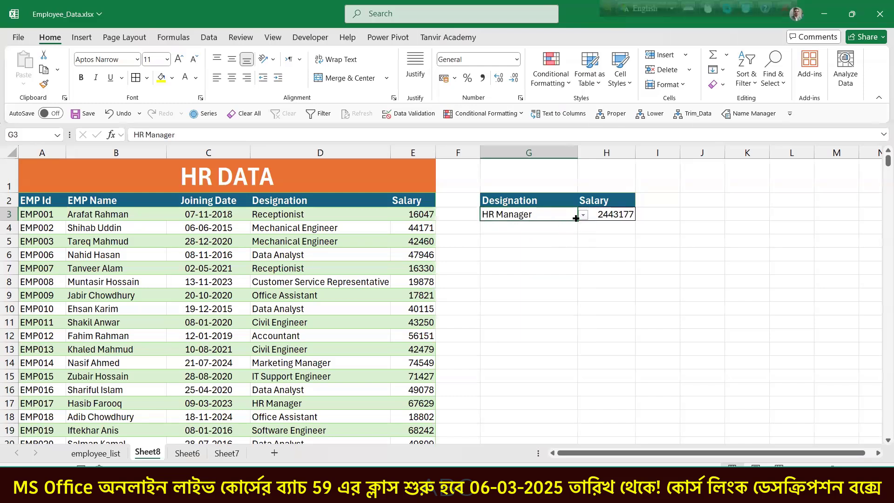
pyautogui.click(583, 214)
pyautogui.click(524, 237)
pyautogui.click(584, 214)
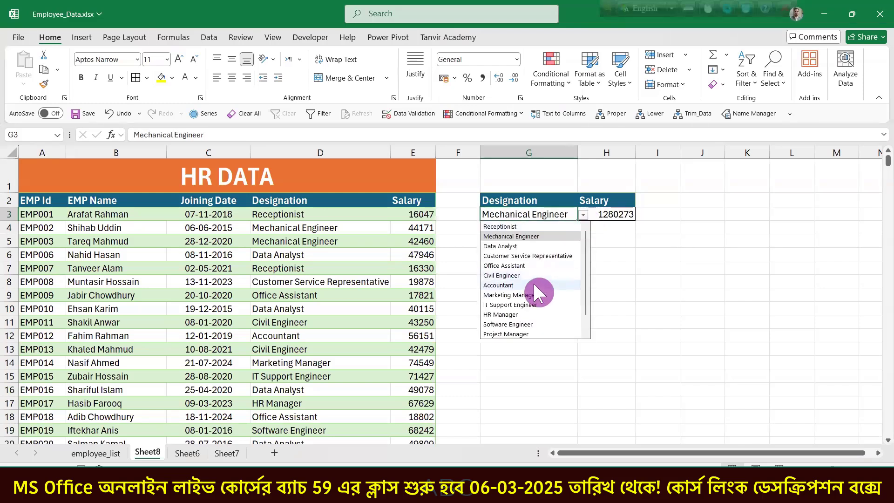
pyautogui.click(532, 285)
pyautogui.click(582, 216)
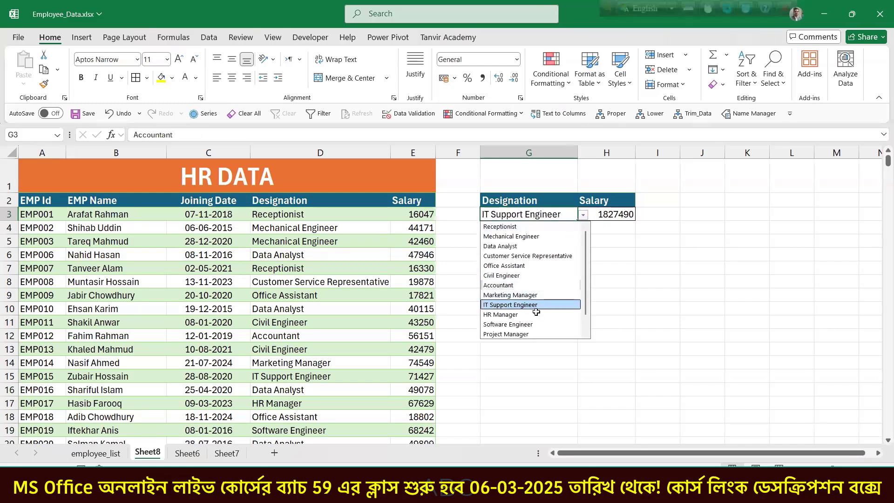